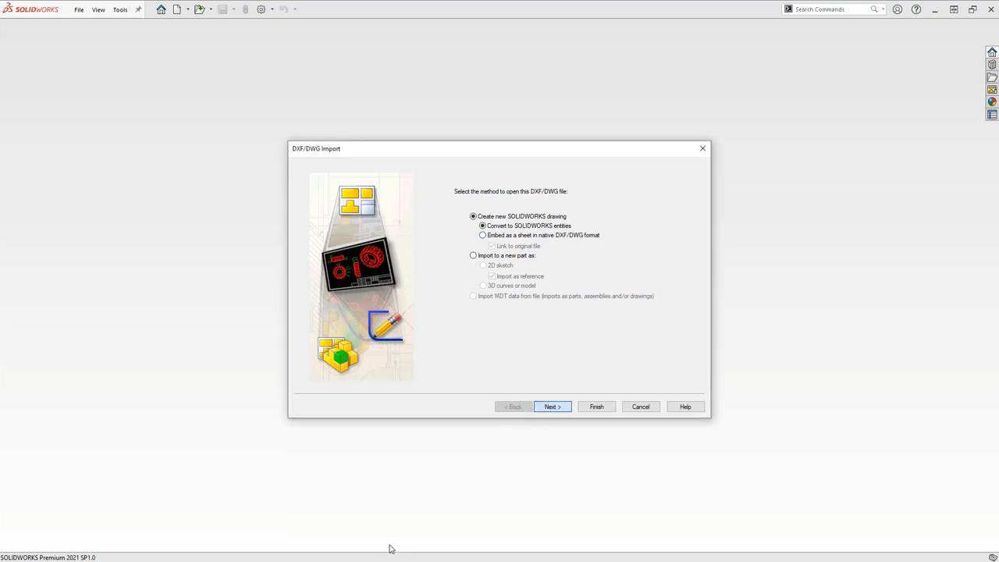
Import the DWG as a new drawing converted to SOLIDWORKS entities, with all layers, inch units, C-Landscape paper and position 0.25, 0.25.
click(560, 408)
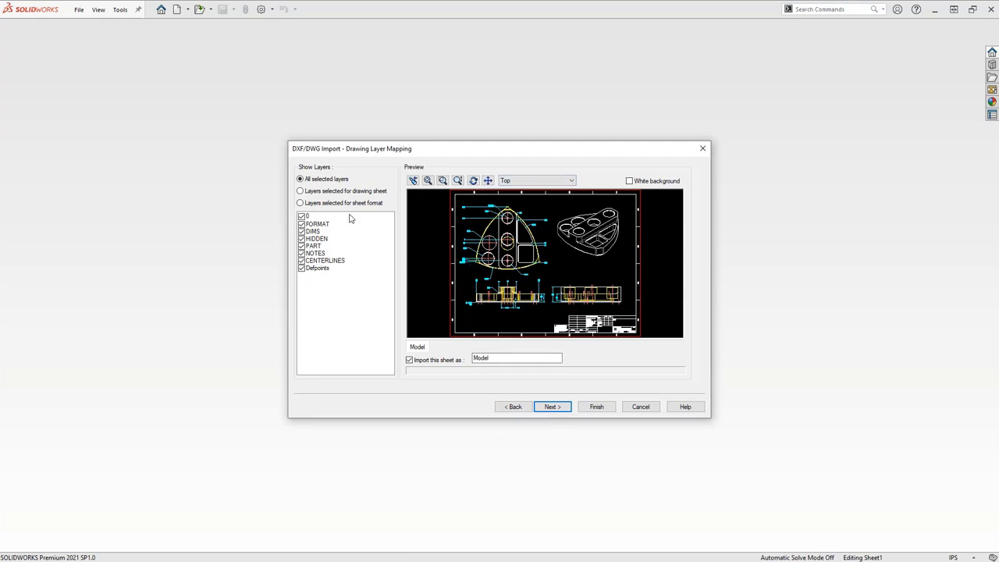
click(551, 406)
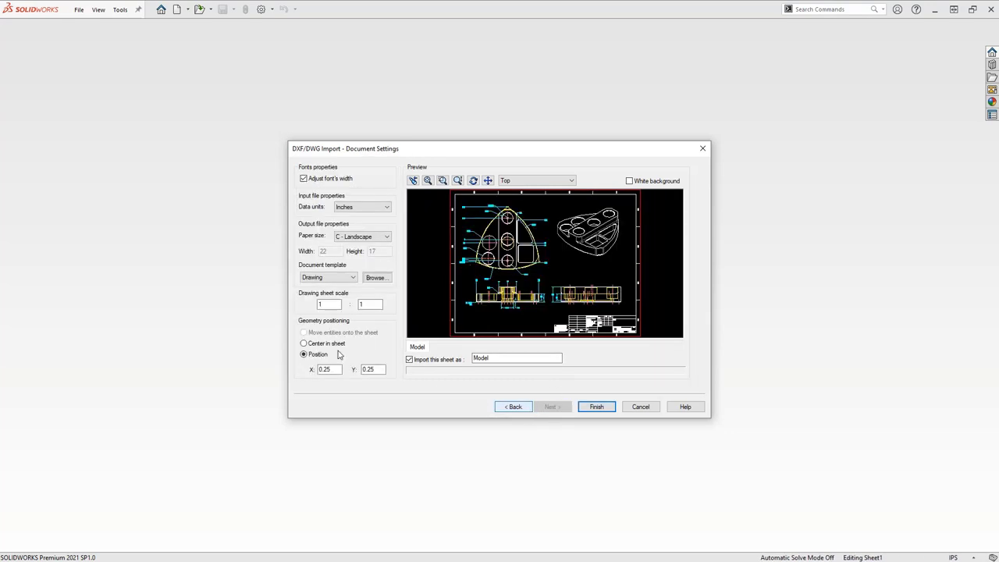
click(326, 371)
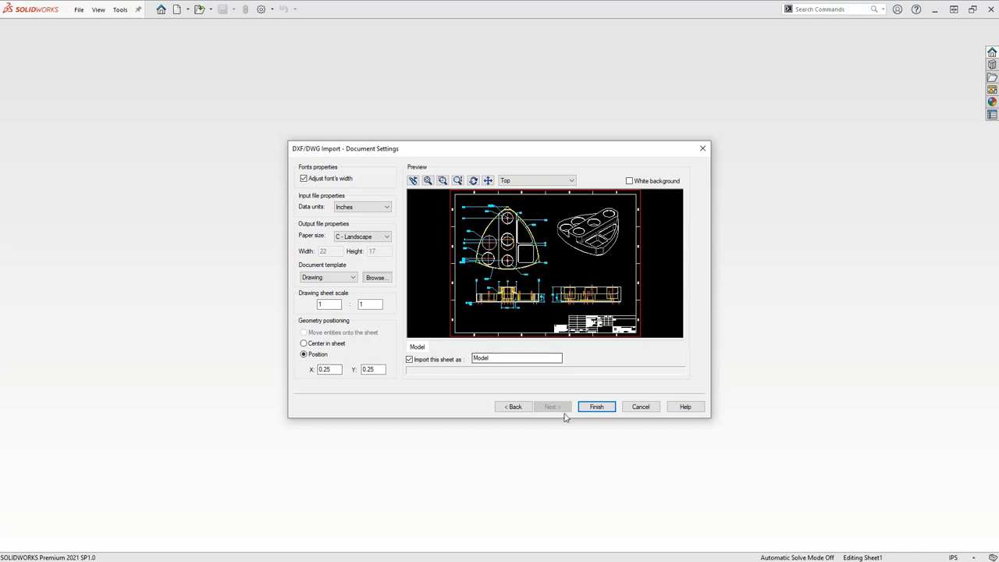
click(594, 407)
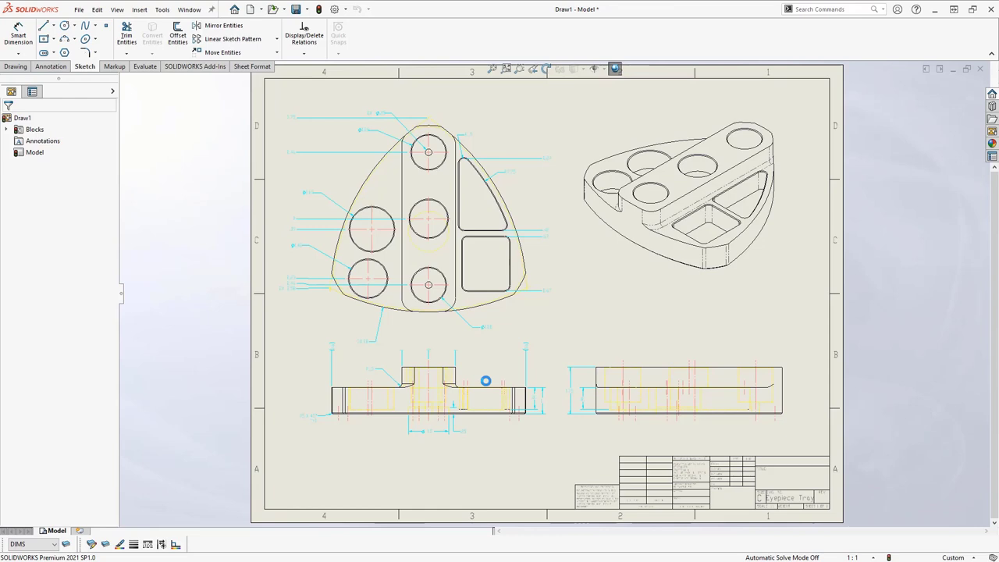
Inspect the front view's dimensions and review the imported drawing's layer list.
scroll(463, 364, up, 8)
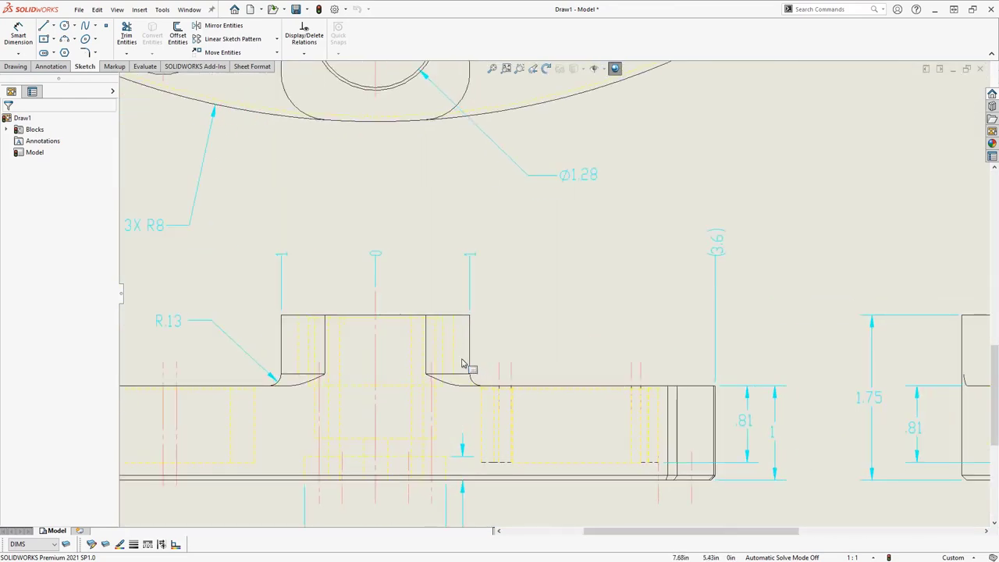
click(36, 545)
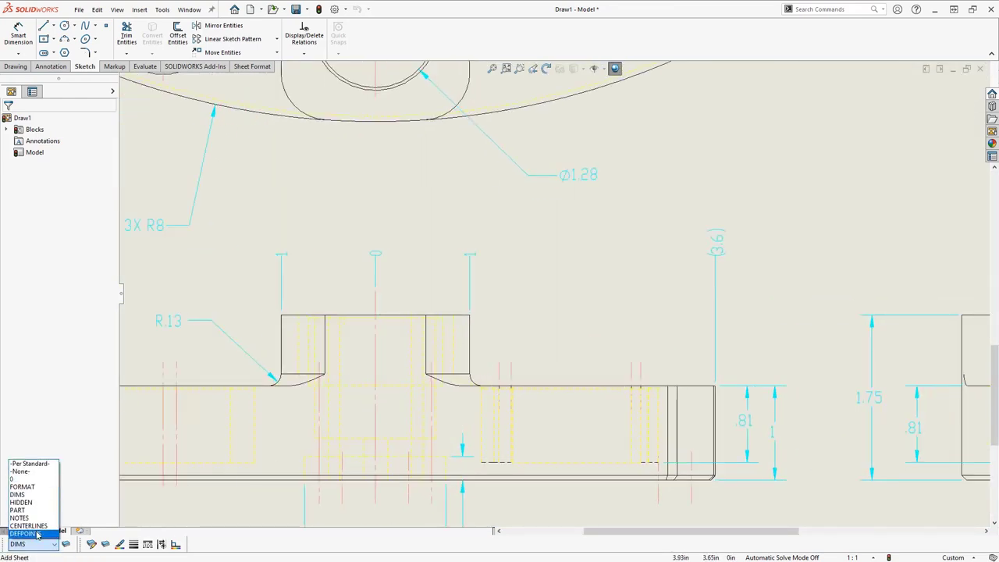
click(279, 509)
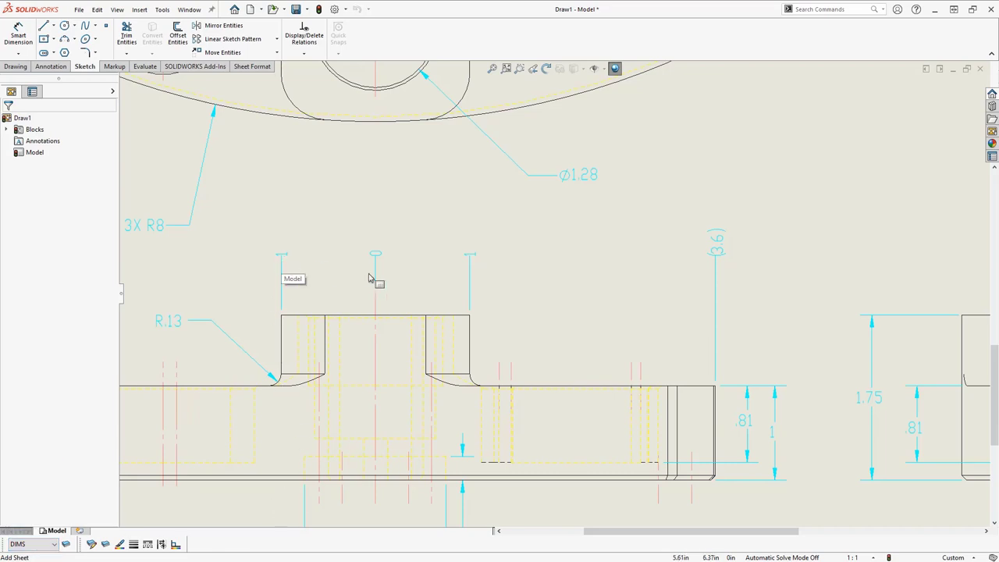
Move two outline points near the top view's uppermost hole to about X 5.863, Y 14.581 and X 5.402, Y 14.374 in.
scroll(369, 278, up, 3)
scroll(542, 247, up, 2)
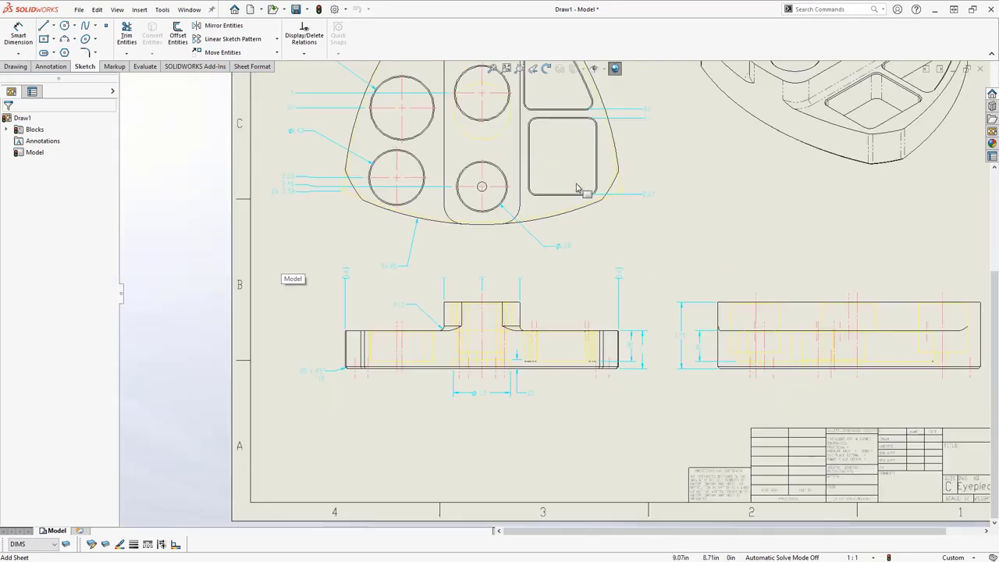
scroll(577, 188, down, 2)
scroll(442, 214, down, 4)
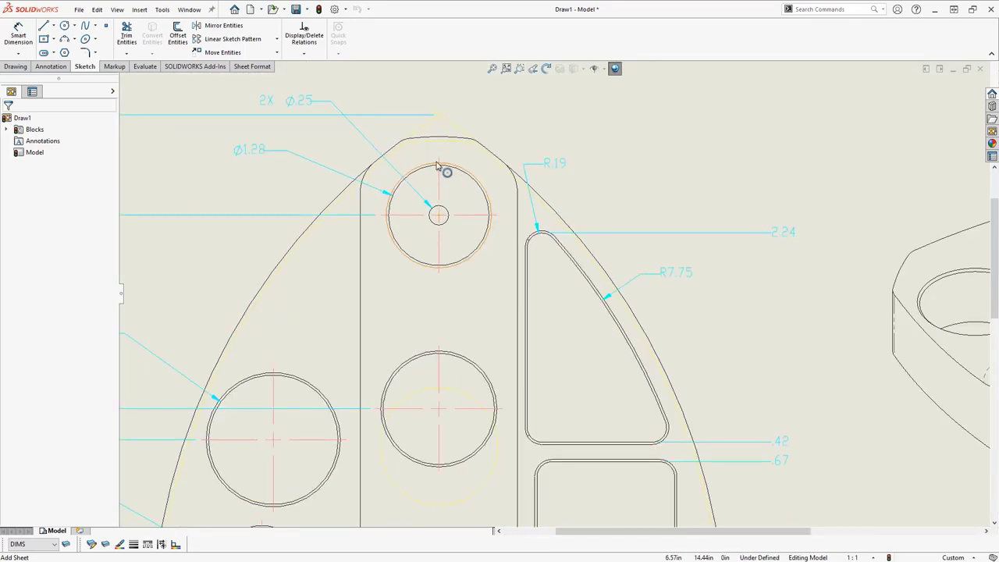
click(406, 152)
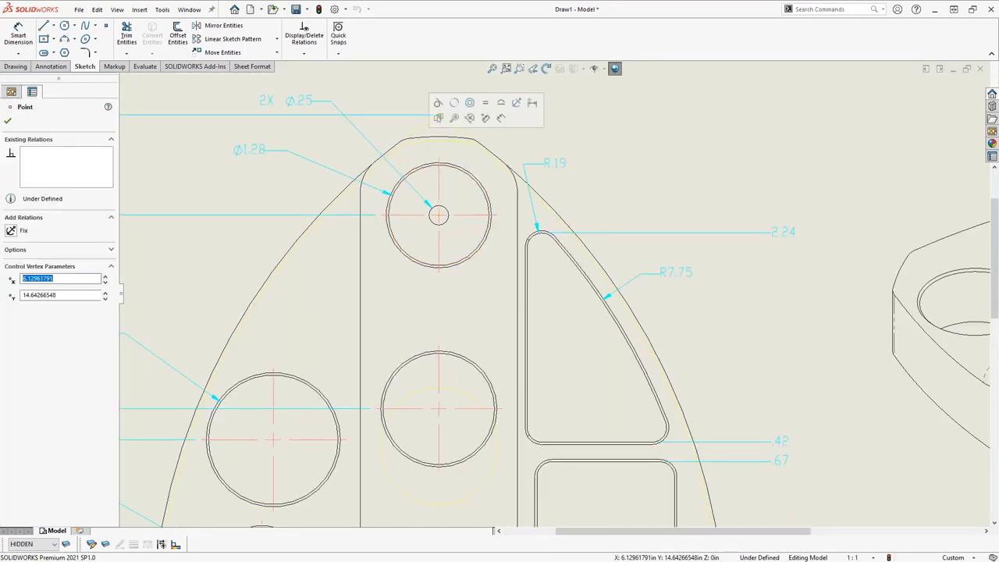
mouse_move(412, 149)
mouse_down()
mouse_move(399, 159)
mouse_move(418, 174)
mouse_move(437, 138)
mouse_move(380, 151)
mouse_up()
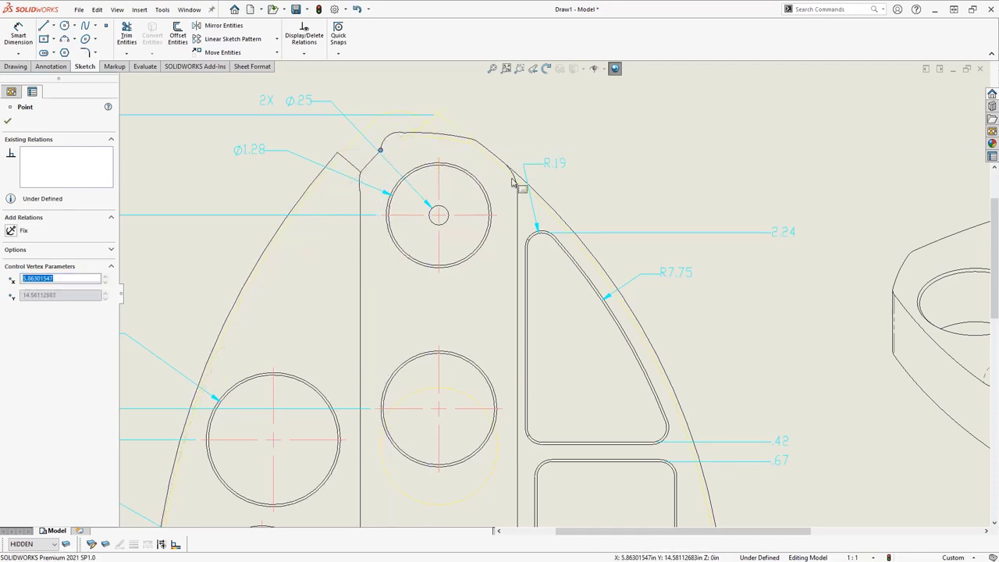
click(356, 180)
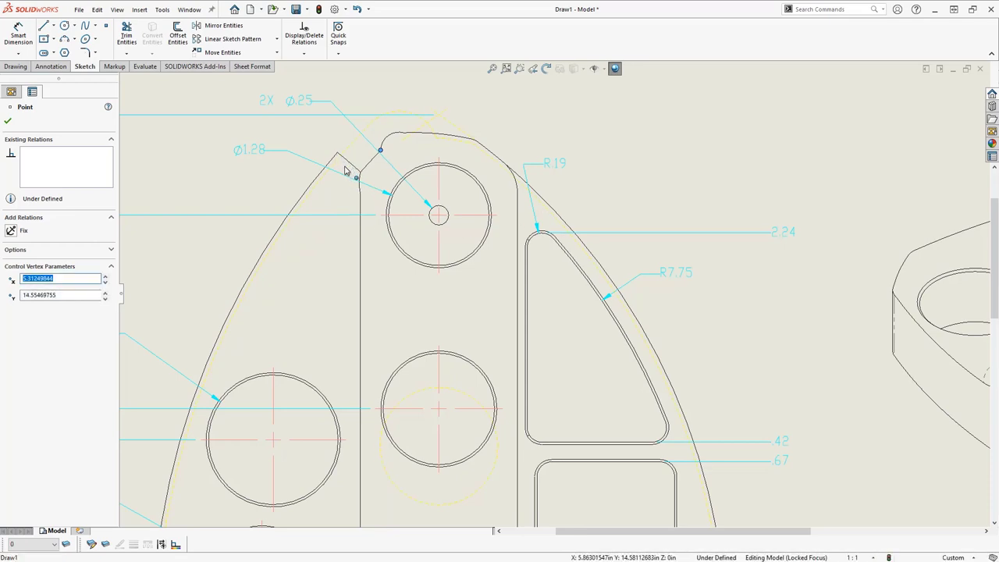
drag(356, 178, 345, 166)
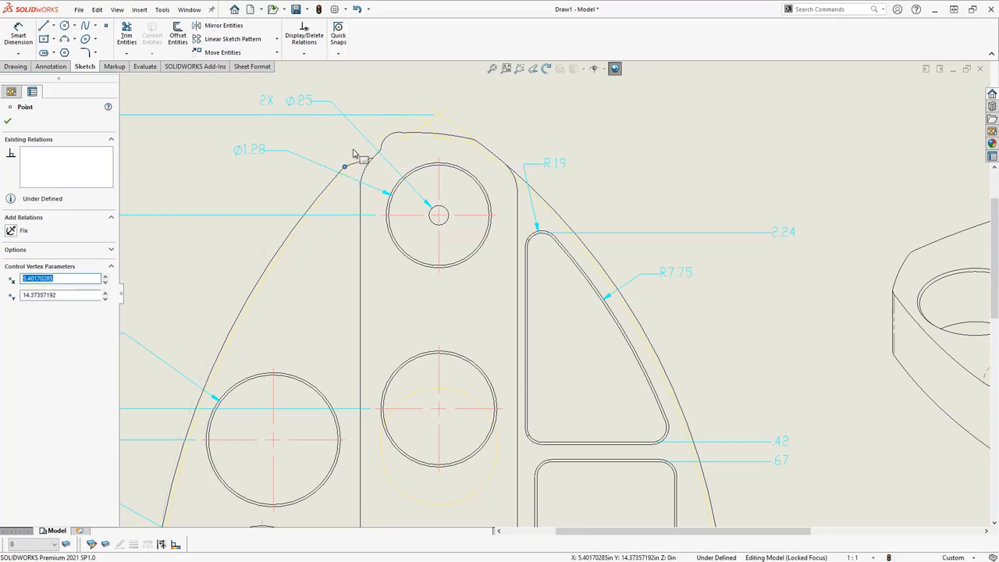
scroll(495, 273, up, 8)
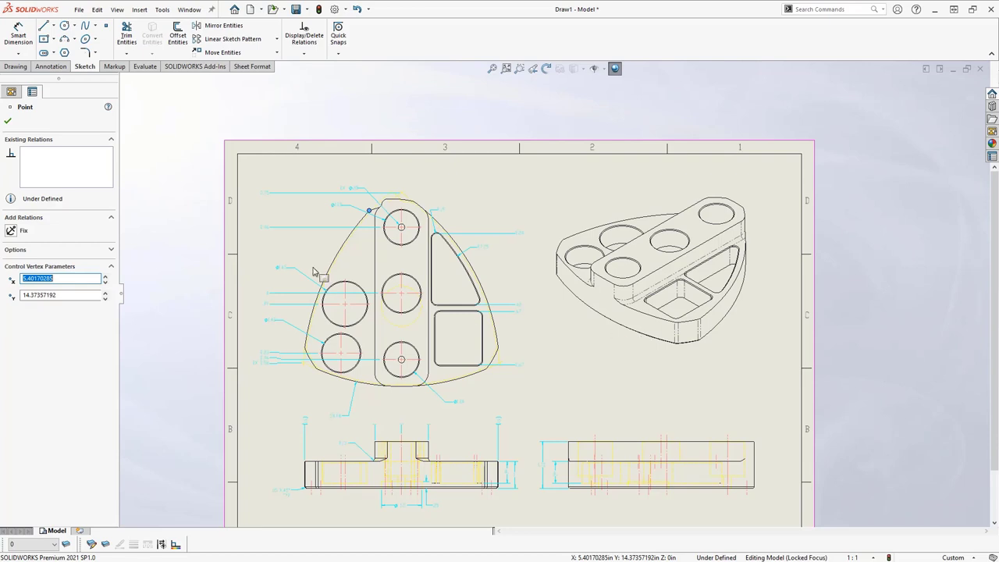
click(79, 10)
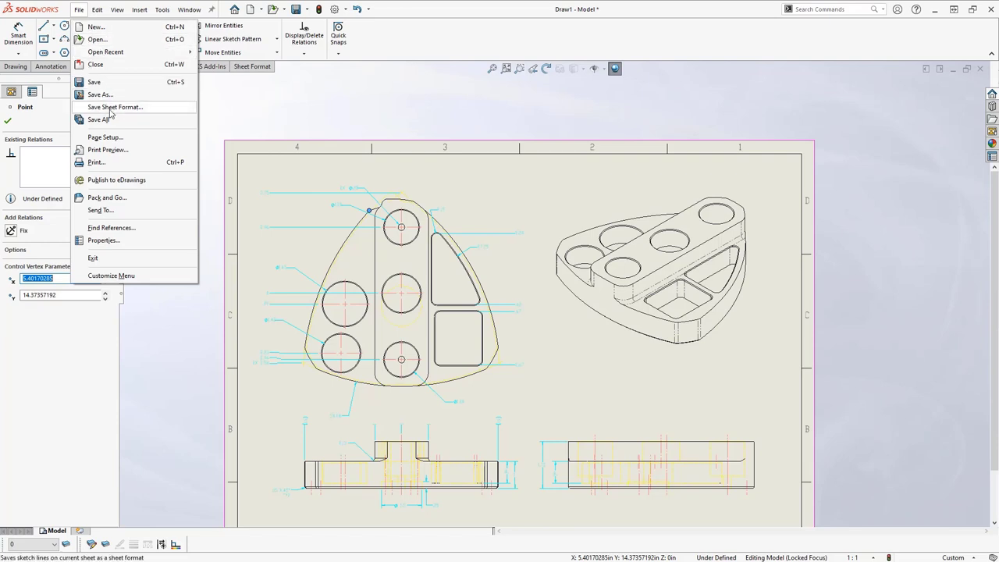
key(Escape)
key(ctrl+s)
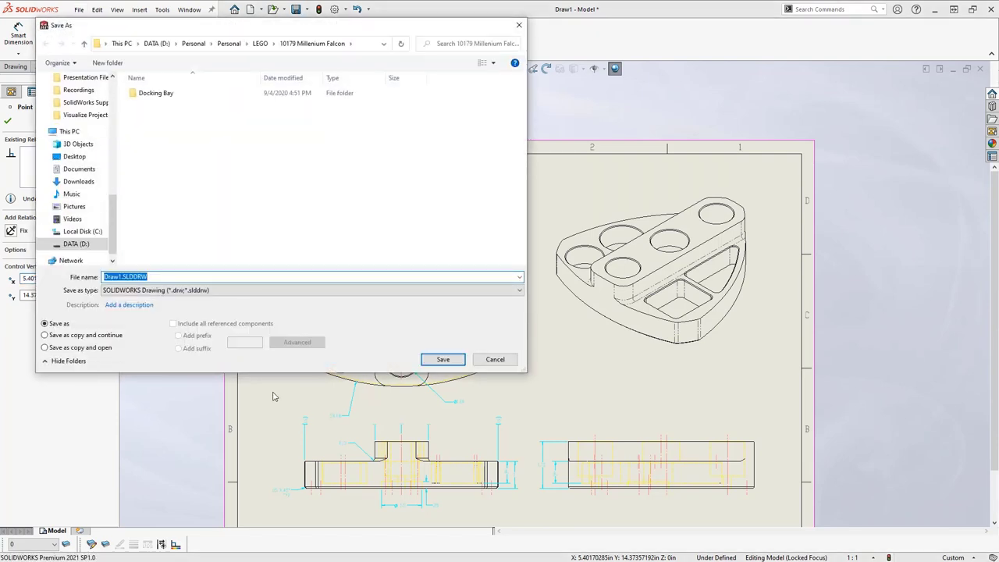
click(503, 362)
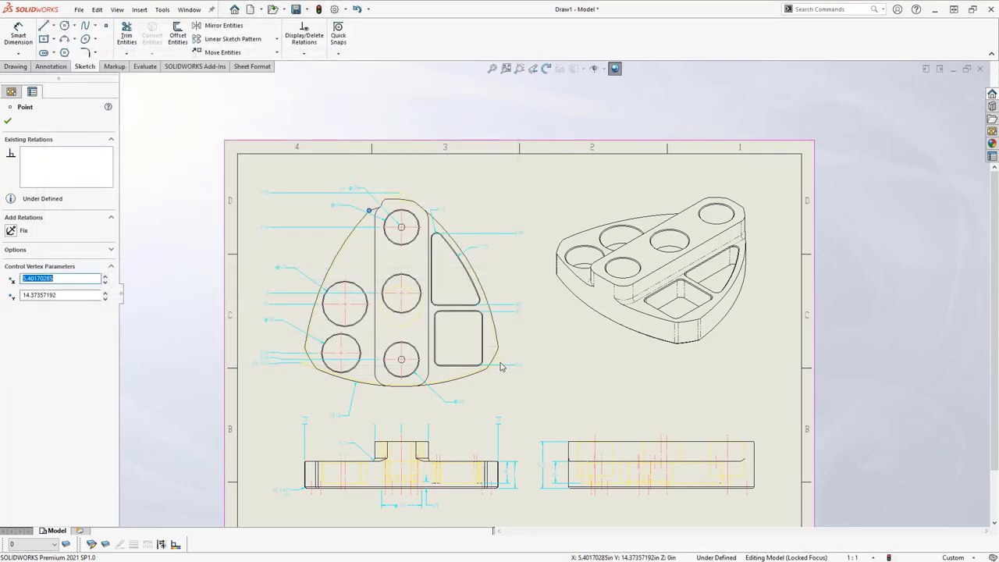
Switch to DraftSight and open Eyepiece Tray.DWG from the Drawing Files folder.
click(935, 9)
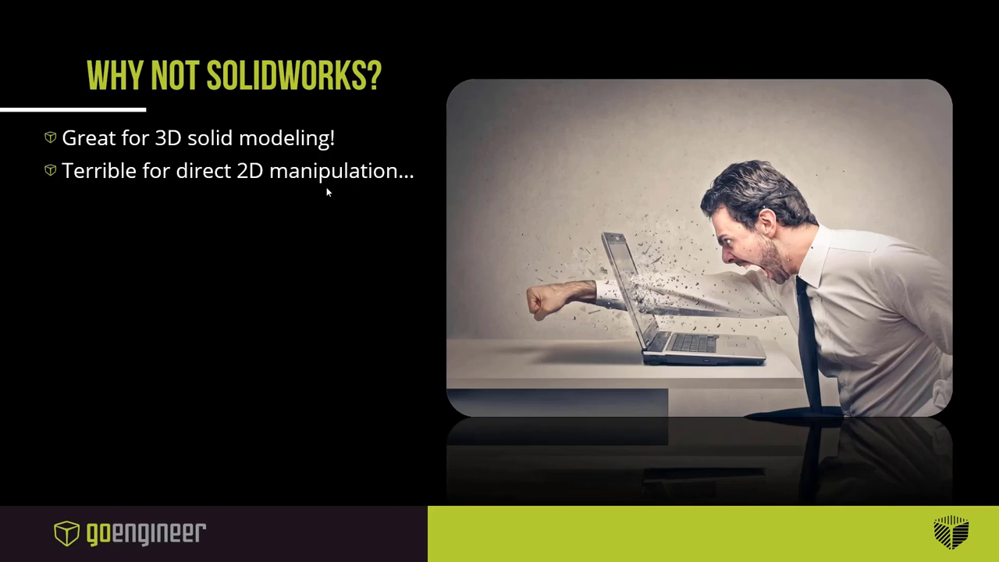
key(Right)
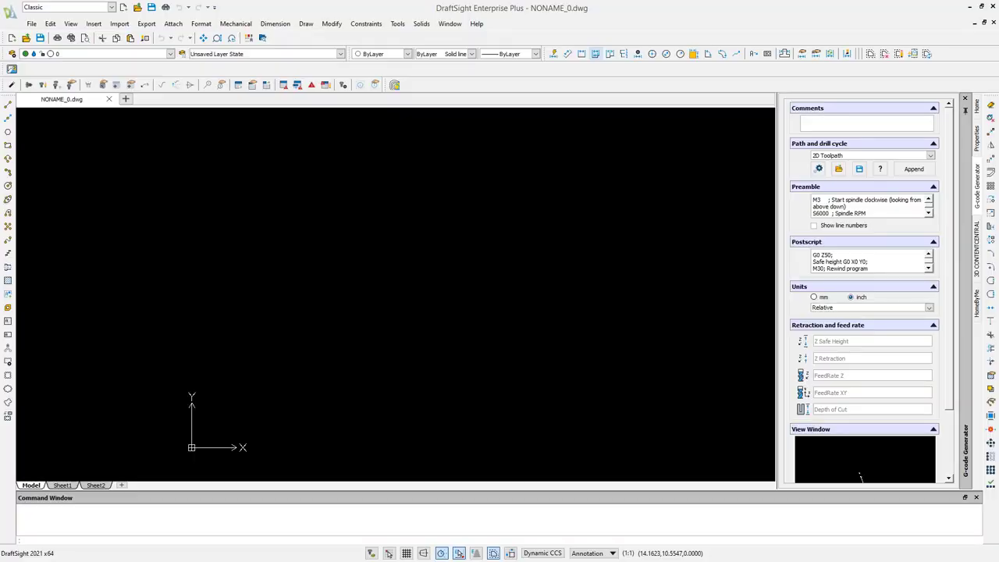
drag(234, 217, 251, 174)
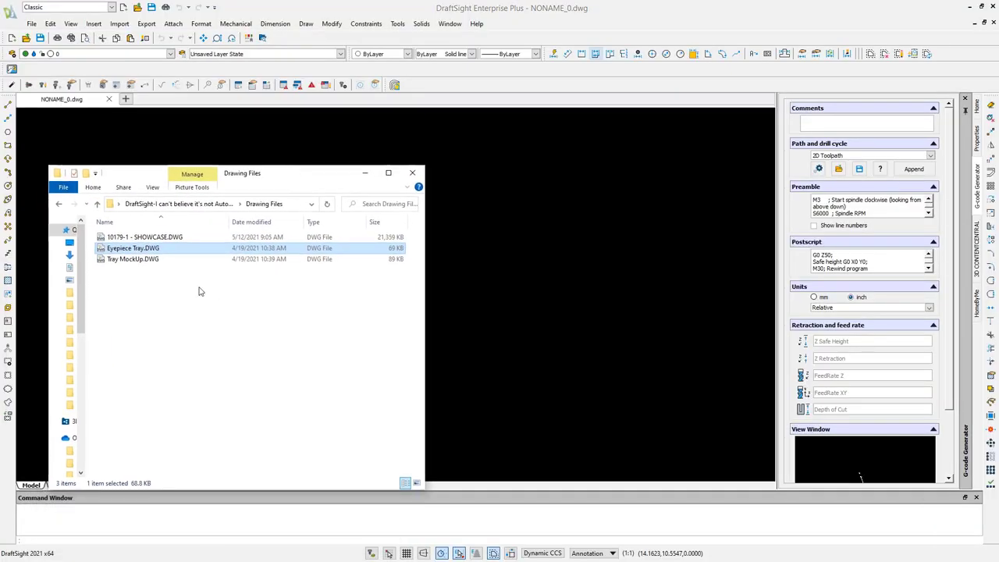
drag(142, 250, 584, 41)
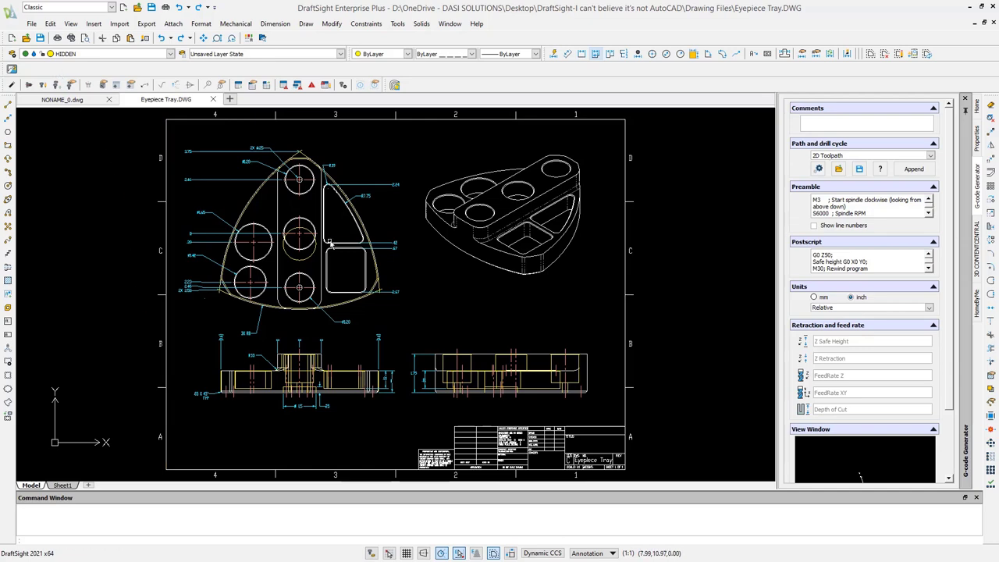
click(32, 24)
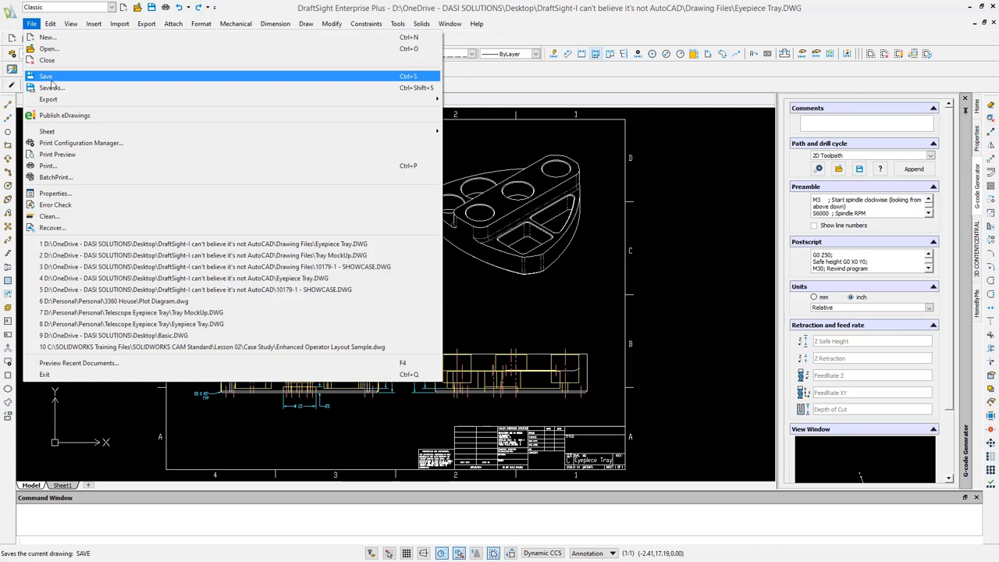
mouse_move(55, 106)
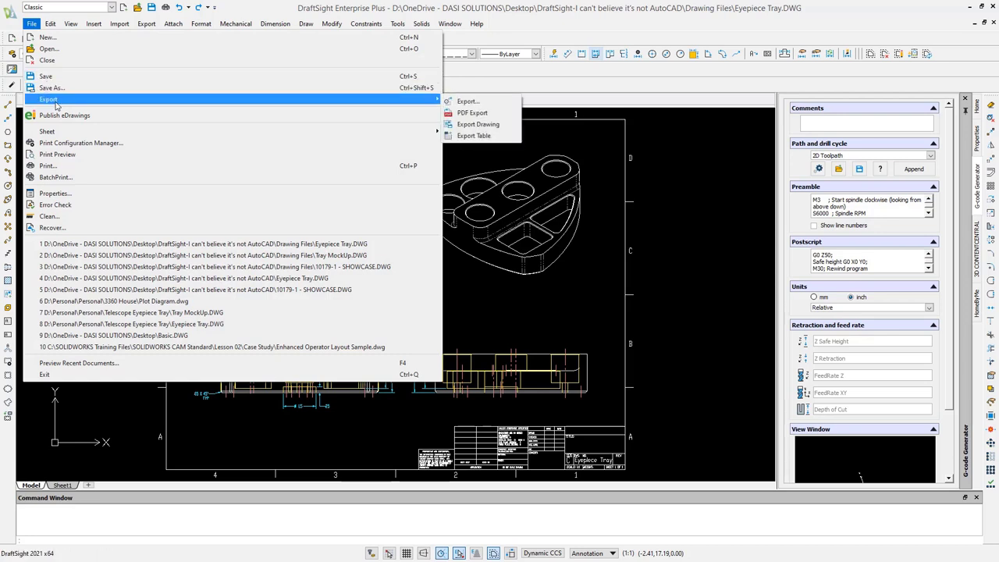
click(102, 109)
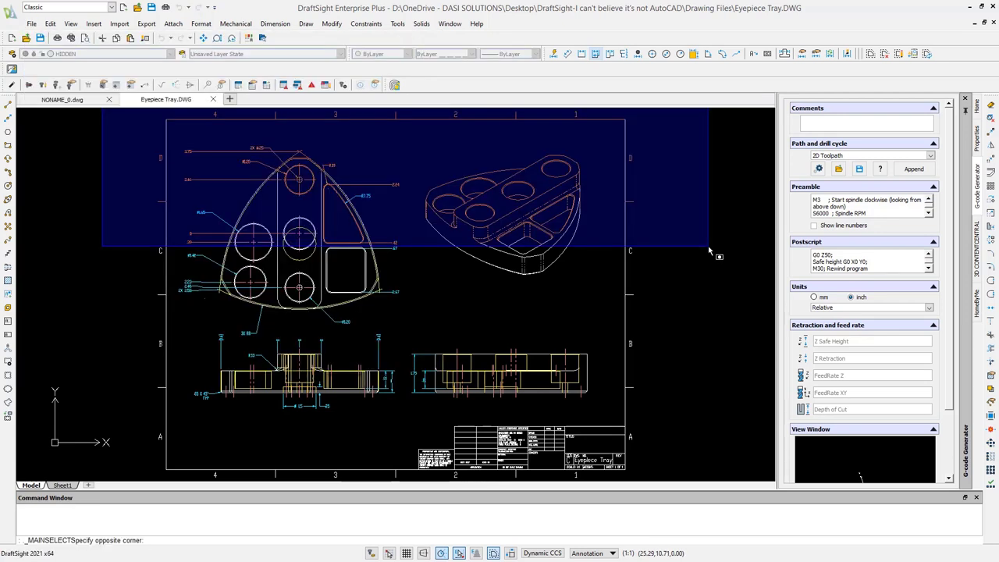
key(Escape)
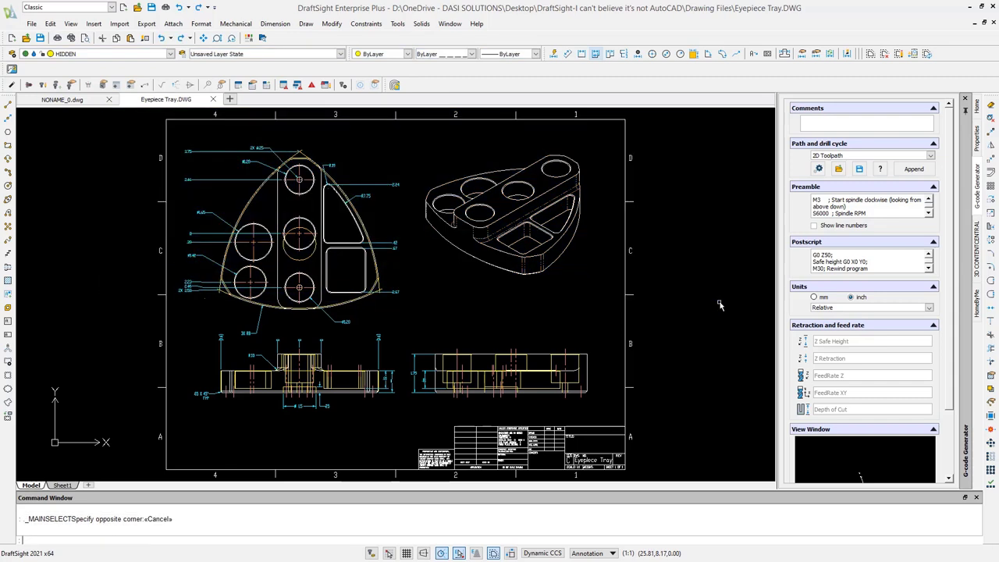
key(Escape)
key(Escape)
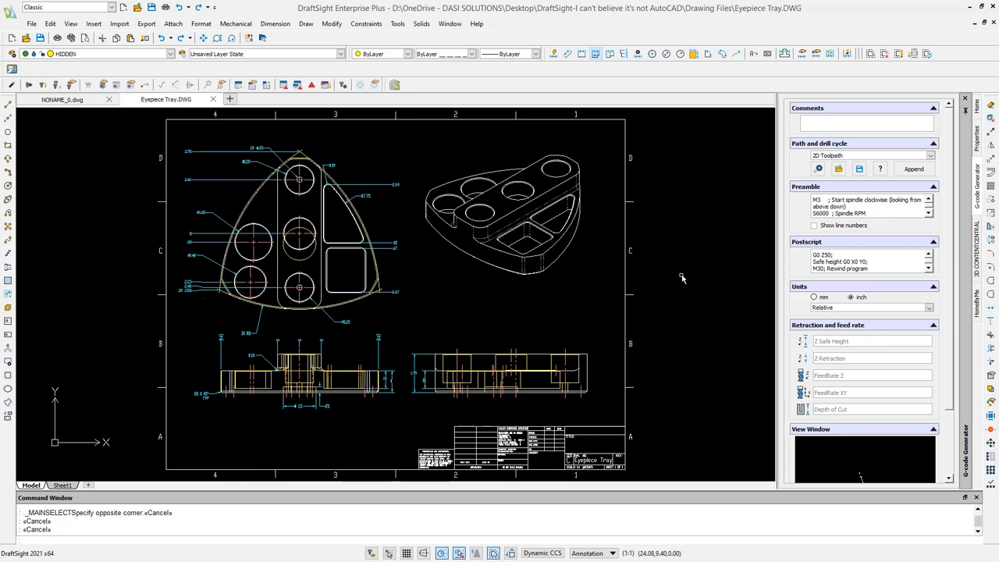
click(972, 10)
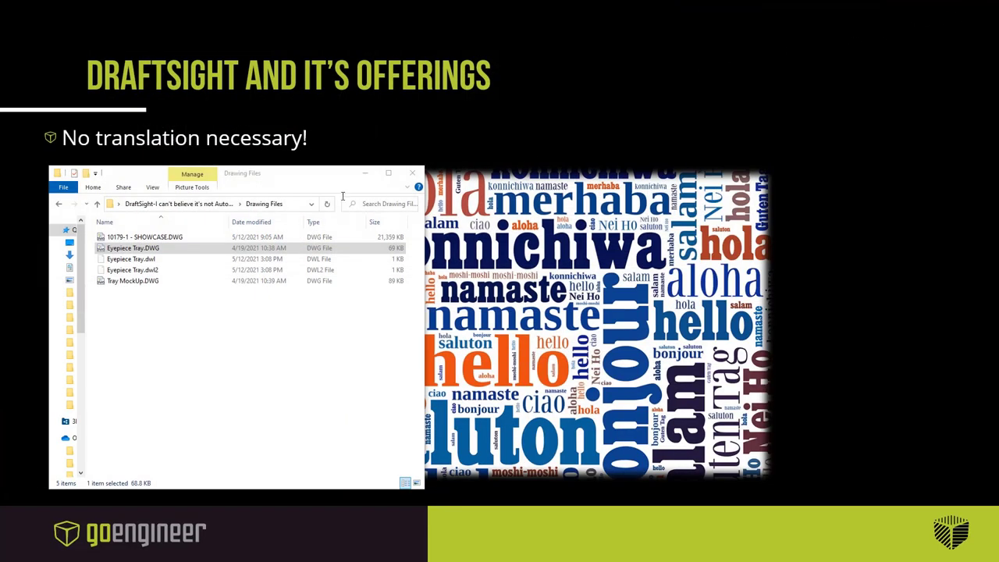
click(307, 184)
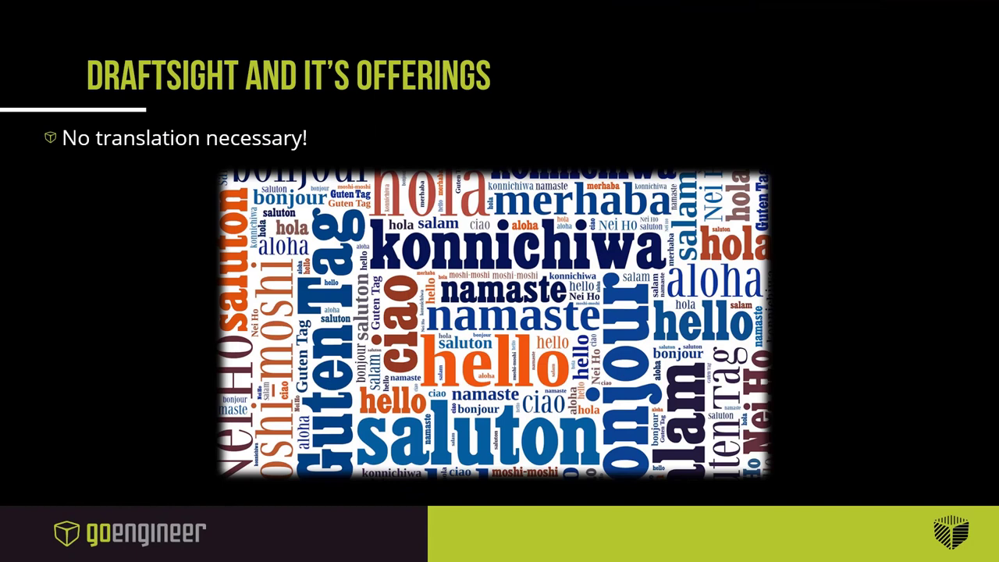
click(414, 266)
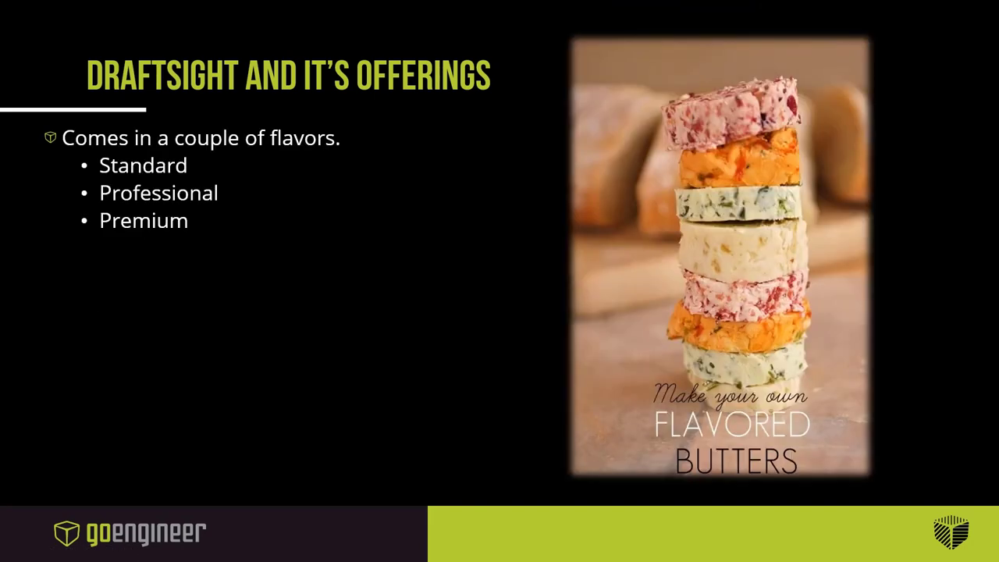
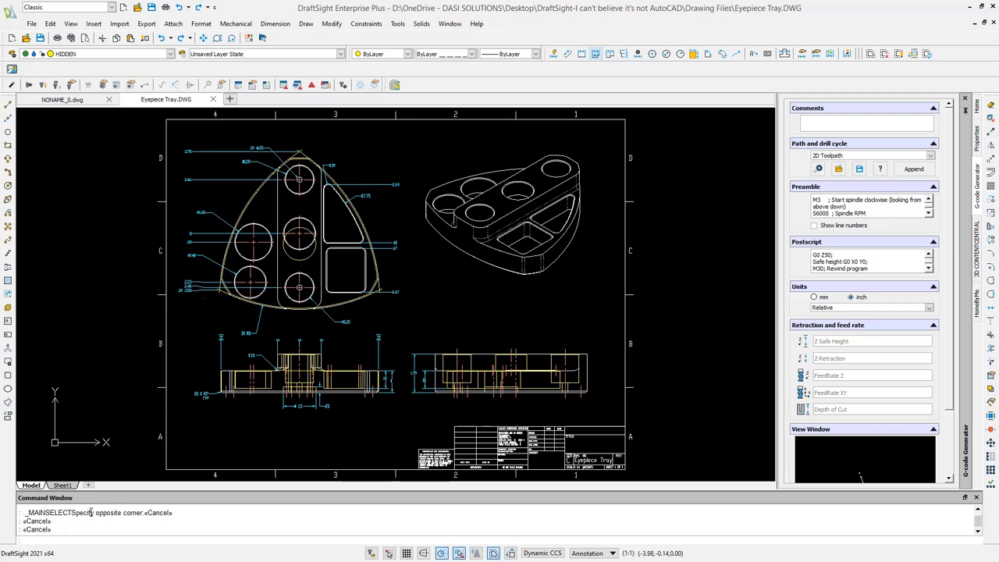
Draw a line from the endpoint at the top view's lower-right corner to the midpoint of the isometric view's lower front edge, using endpoint and midpoint snaps.
text(lin)
key(Return)
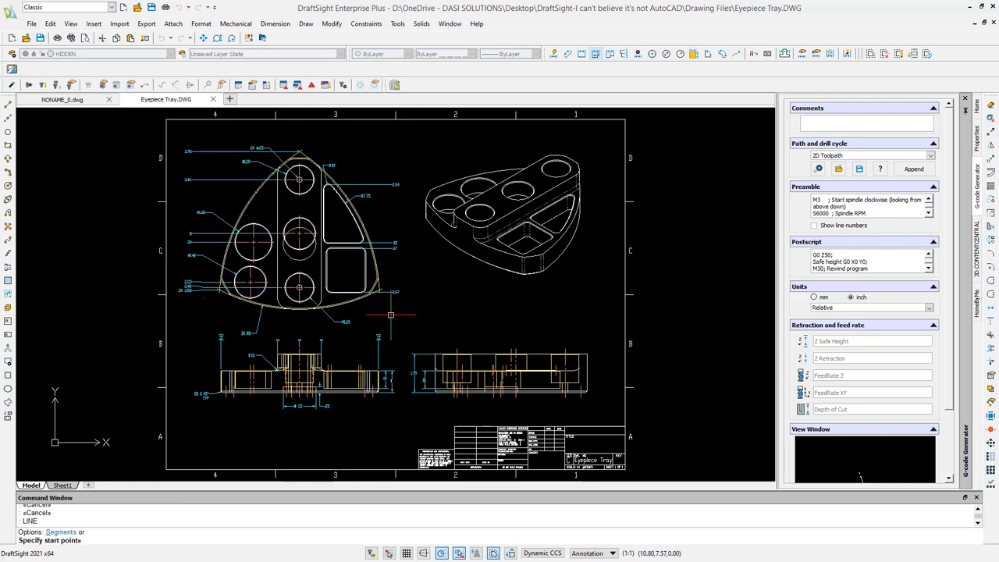
text(end)
key(Return)
click(381, 291)
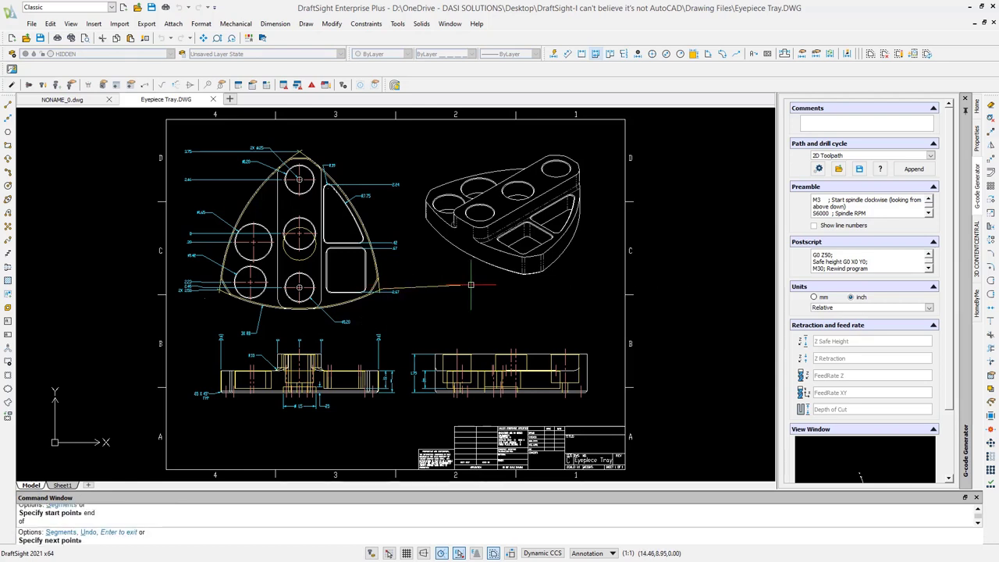
text(mid)
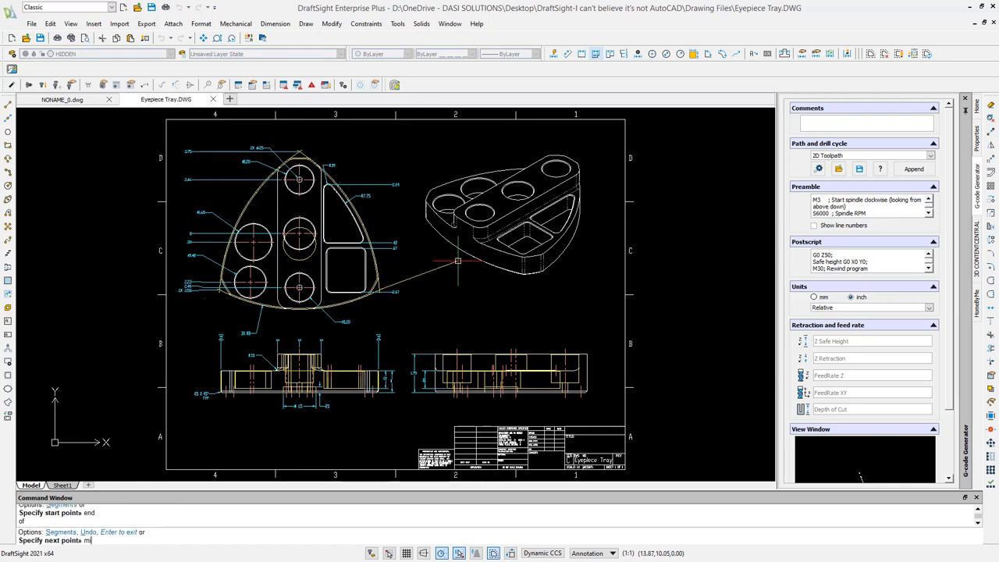
key(Return)
click(471, 256)
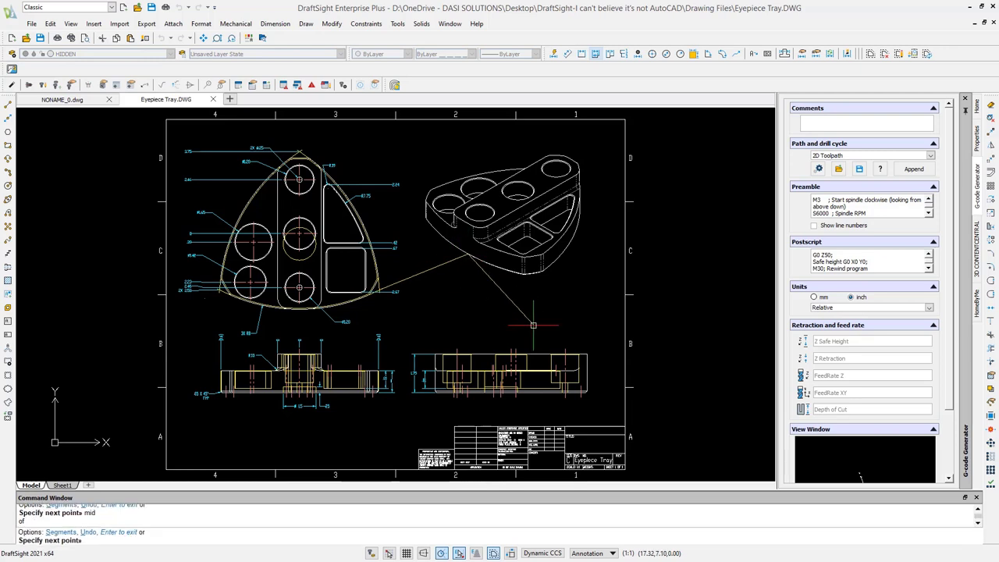
key(Escape)
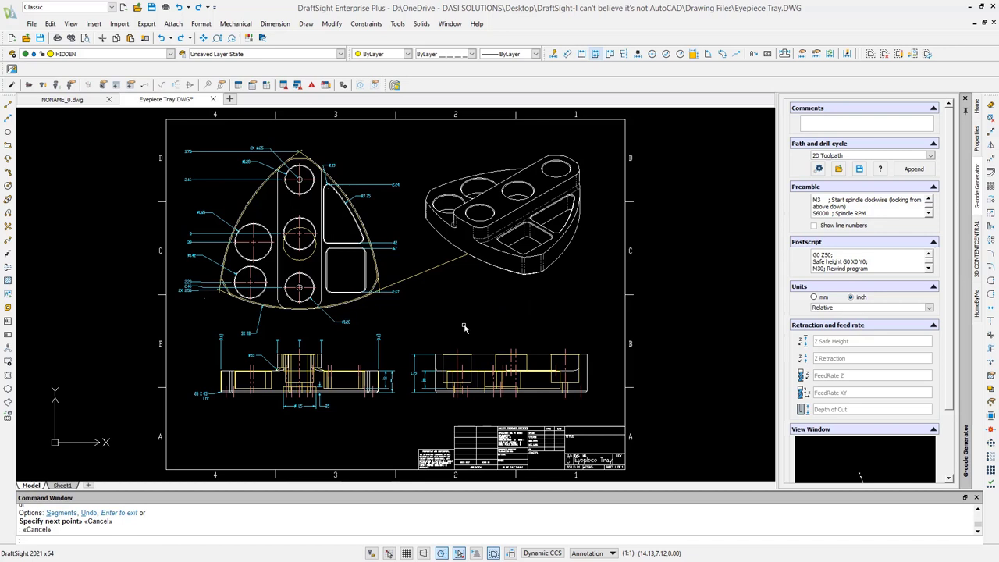
Delete the line connecting the top view's lower-right corner to the isometric view's lower front edge.
click(422, 337)
click(413, 259)
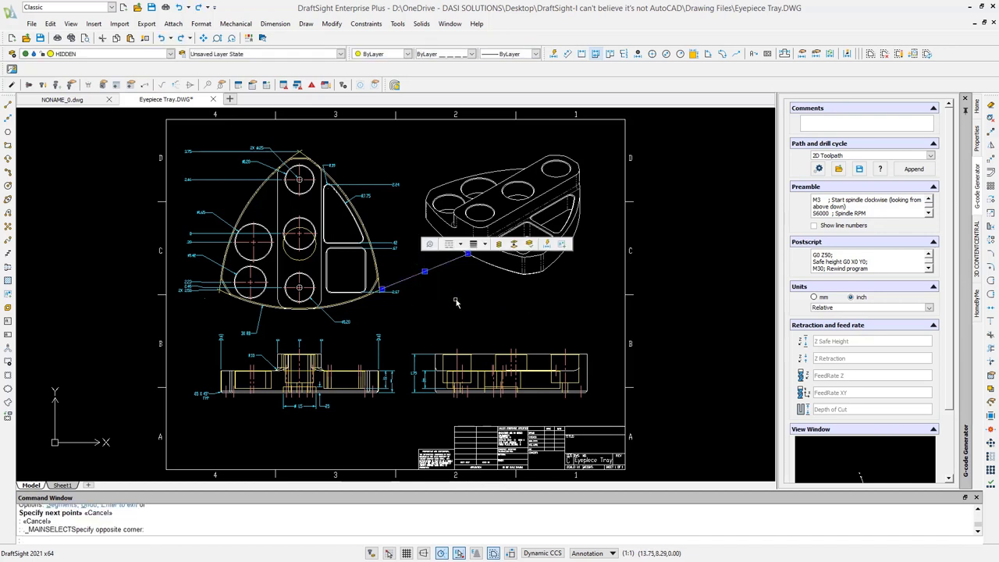
key(Delete)
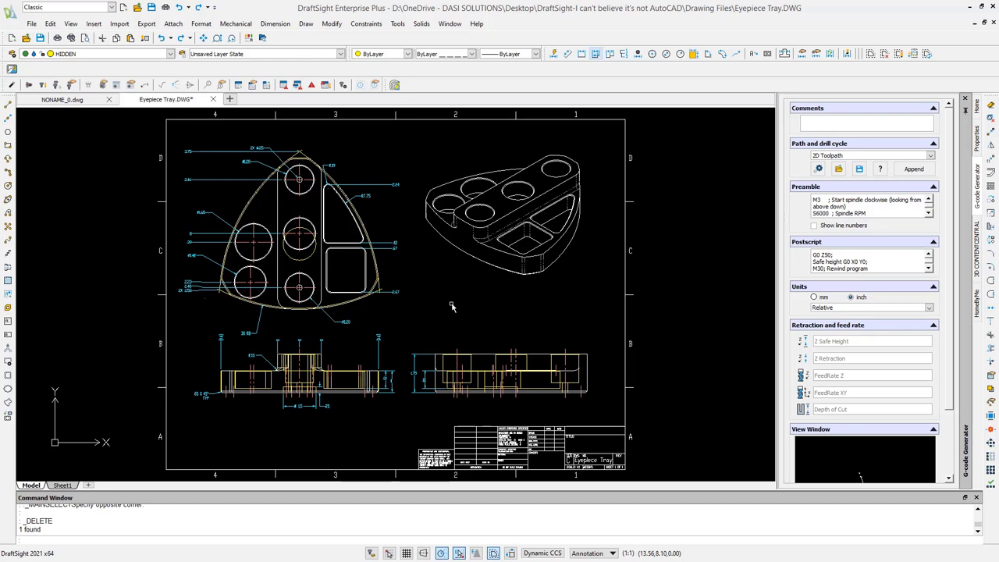
text(l)
key(Return)
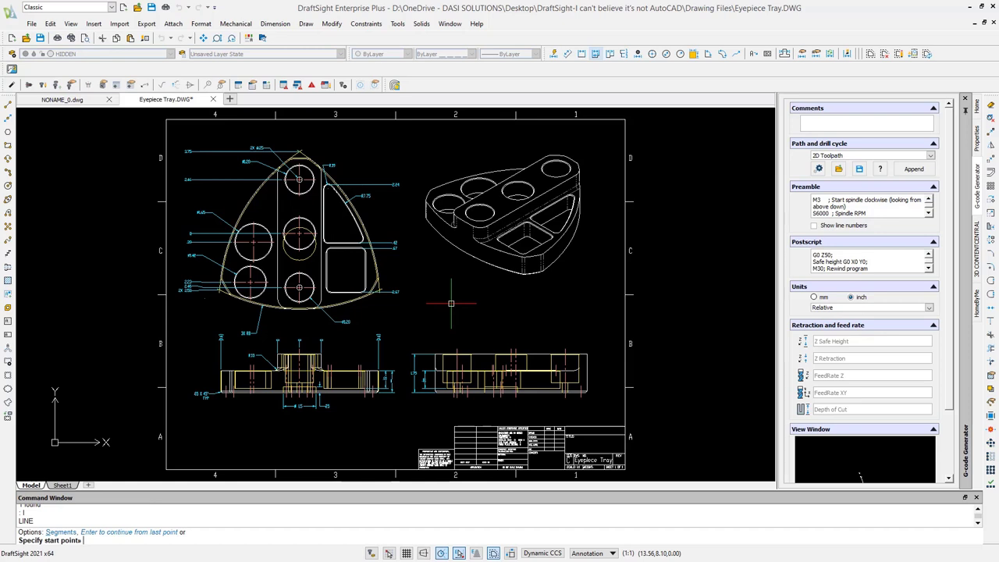
key(Escape)
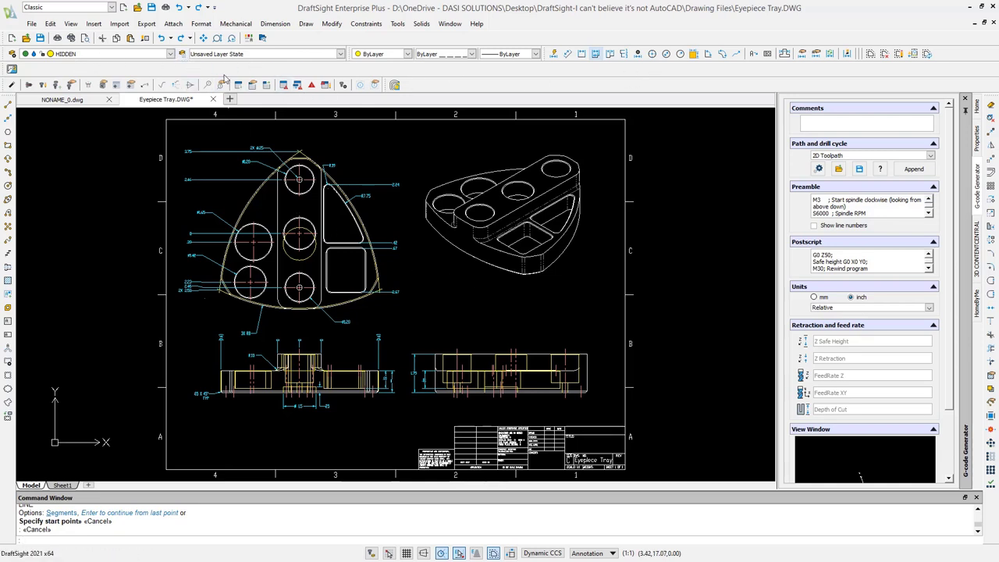
click(472, 54)
click(472, 54)
Open 10179-1 - SHOWCASE.DWG from the Drawing Files folder in File Explorer as another drawing in DraftSight.
key(alt+Tab)
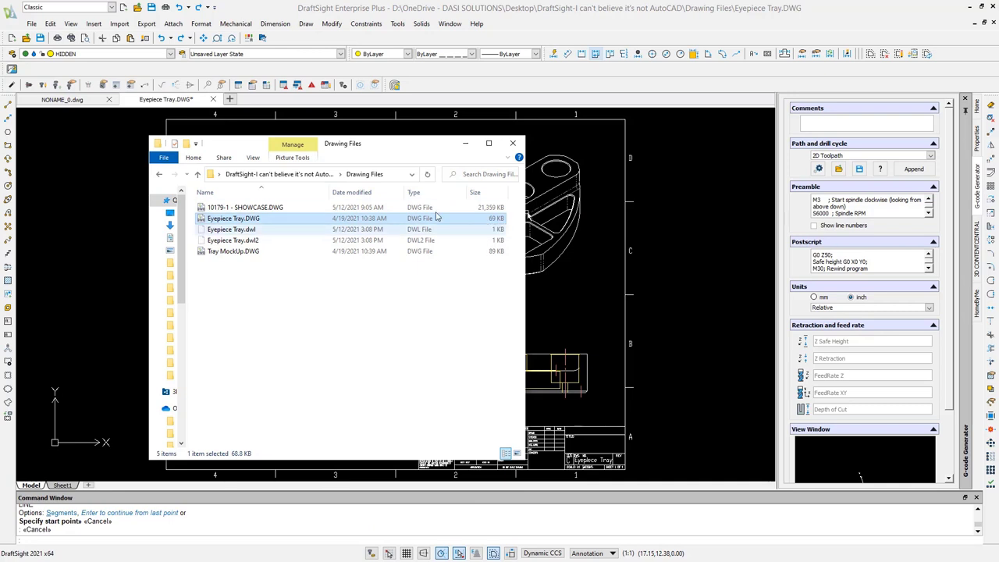
drag(407, 147, 306, 203)
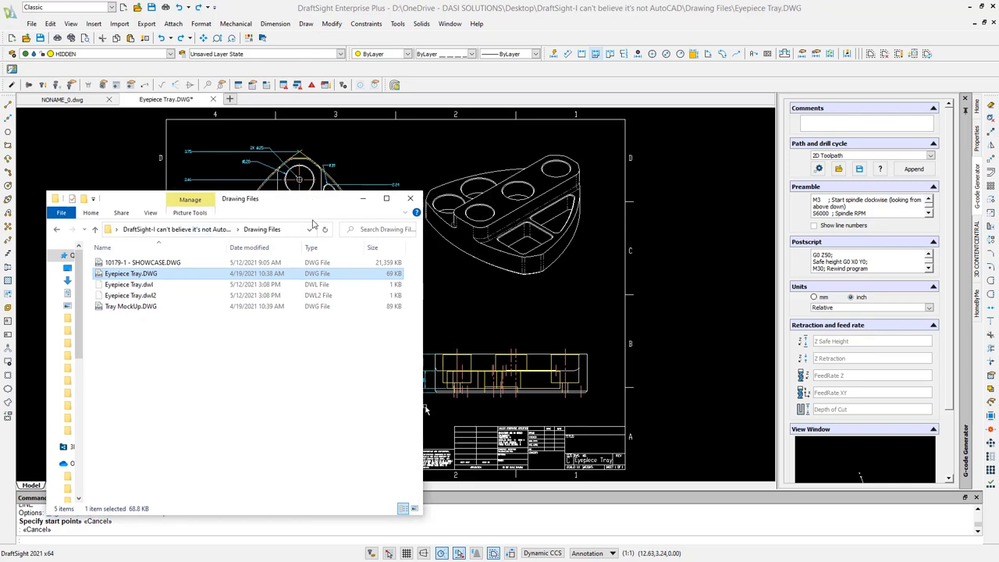
drag(316, 202, 387, 156)
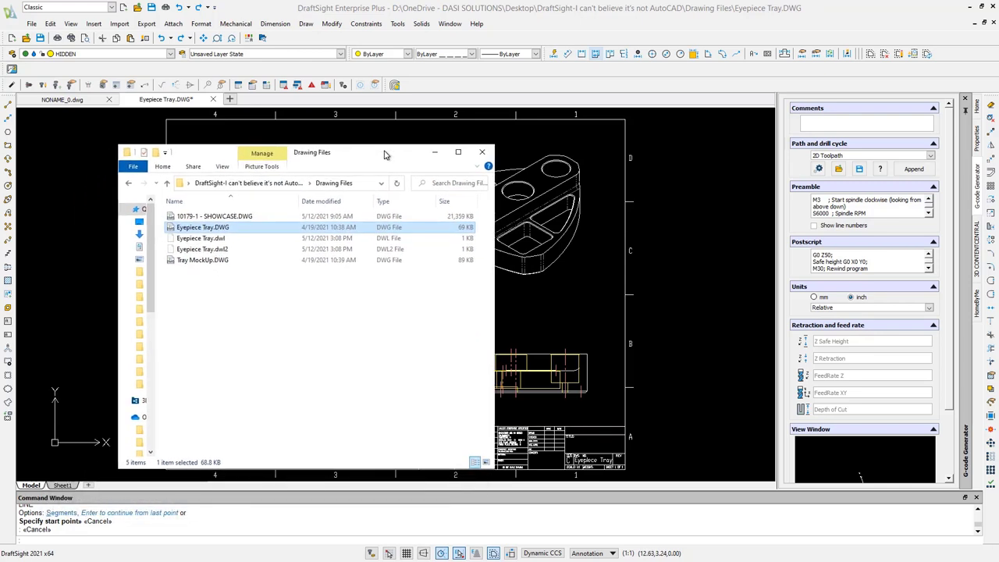
click(224, 218)
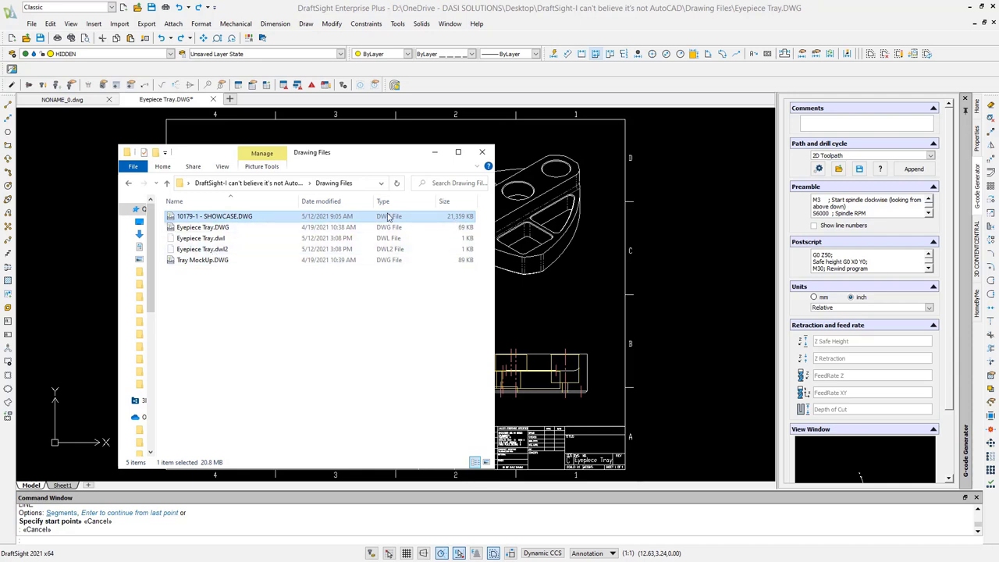
mouse_move(238, 220)
mouse_down()
mouse_move(489, 107)
mouse_move(587, 37)
mouse_up()
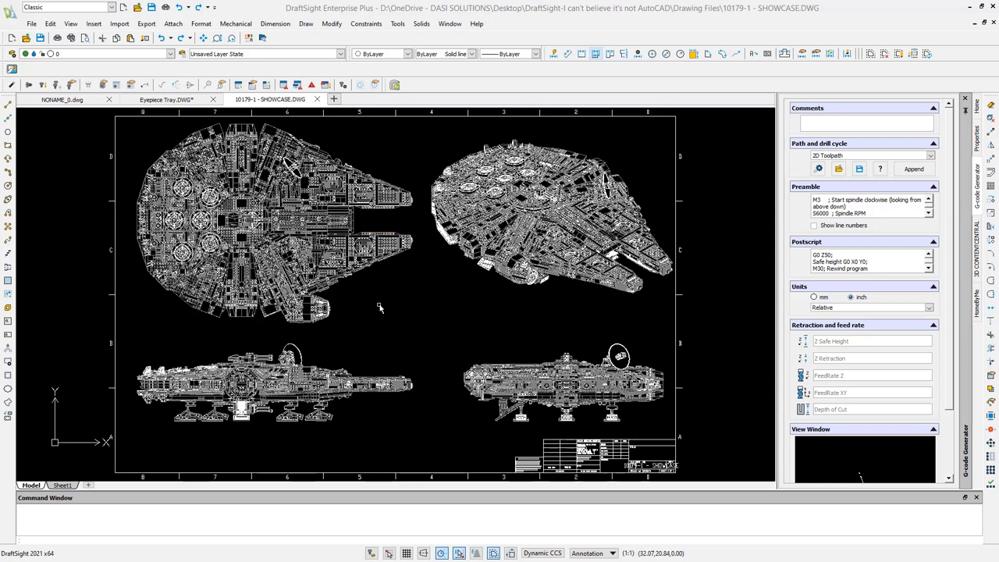
Zoom to a window around the upper-left quarter of the ship's top view.
click(415, 313)
key(Escape)
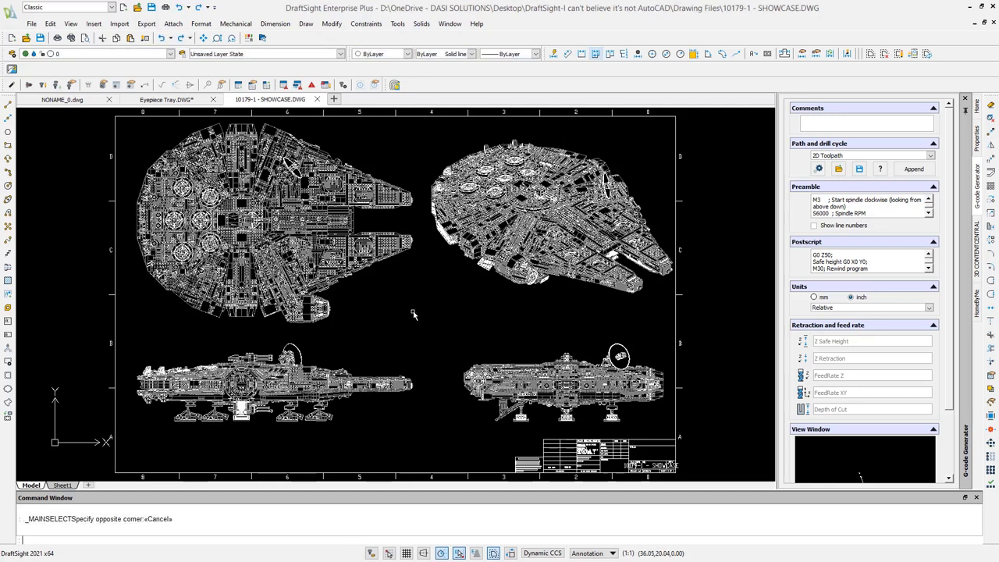
text(z)
key(Return)
text(w)
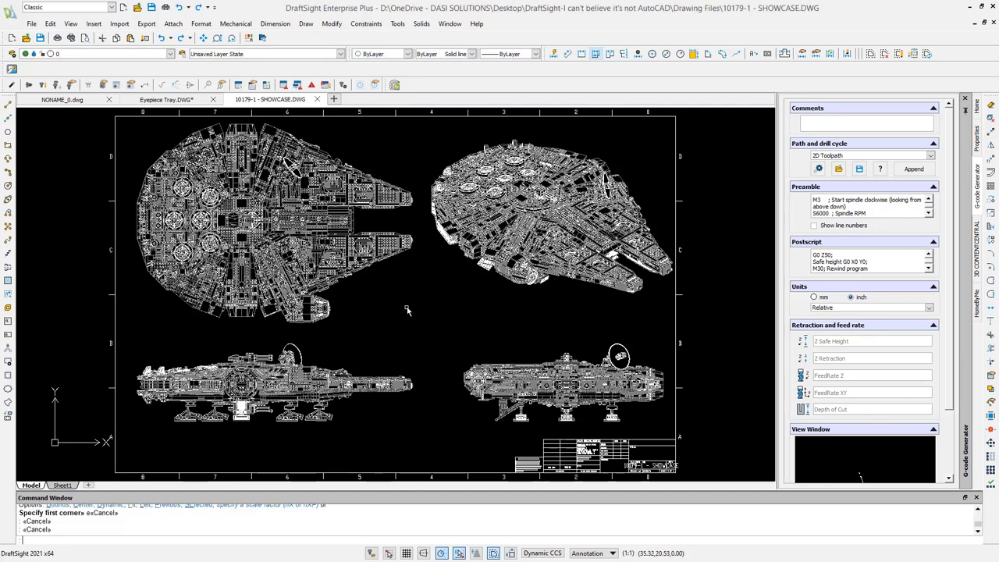
key(Return)
click(156, 139)
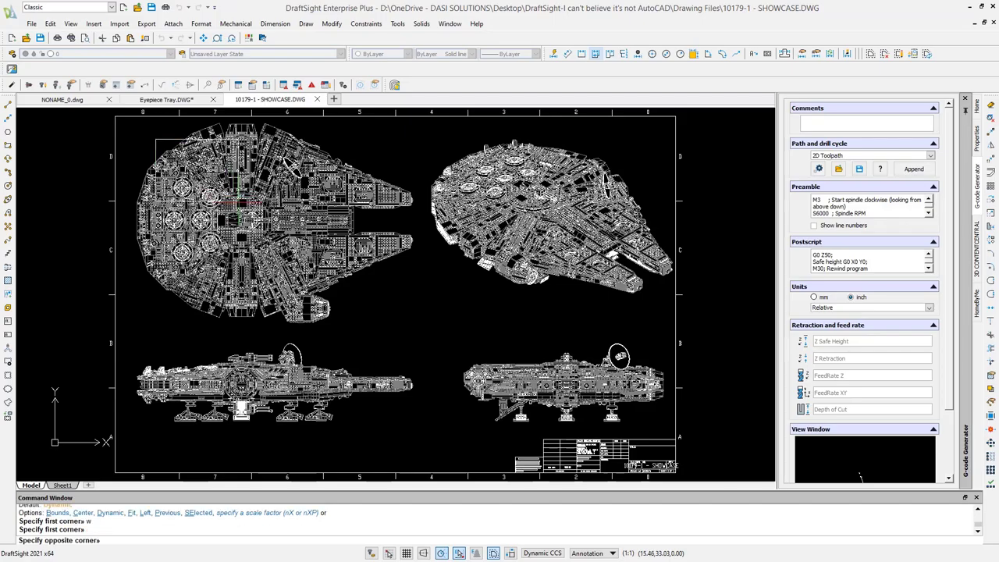
click(247, 215)
Examine the stud and pipe details in the top view's upper-left area and return to the drawing's full extents.
scroll(288, 305, down, 3)
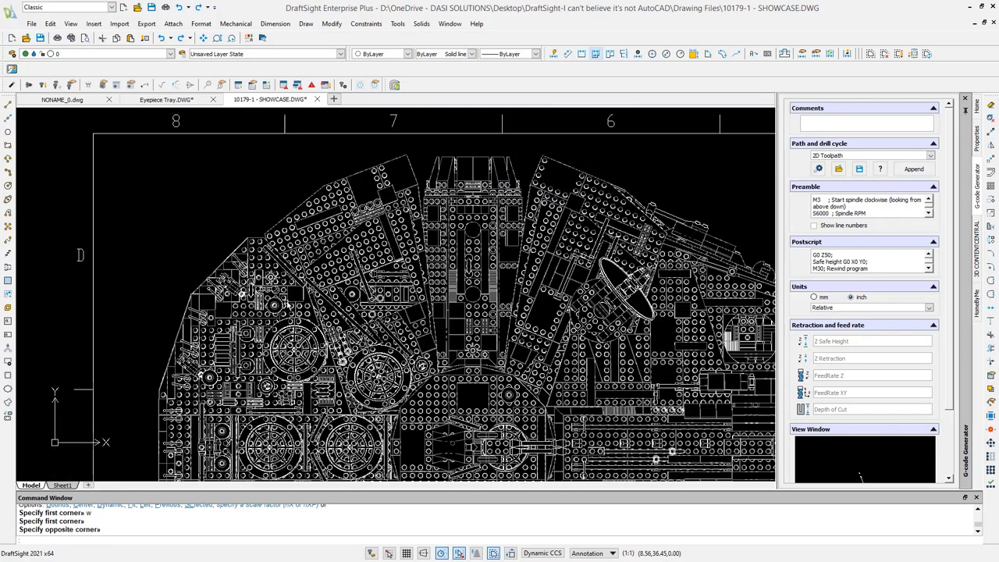
scroll(287, 304, up, 8)
scroll(290, 234, down, 1)
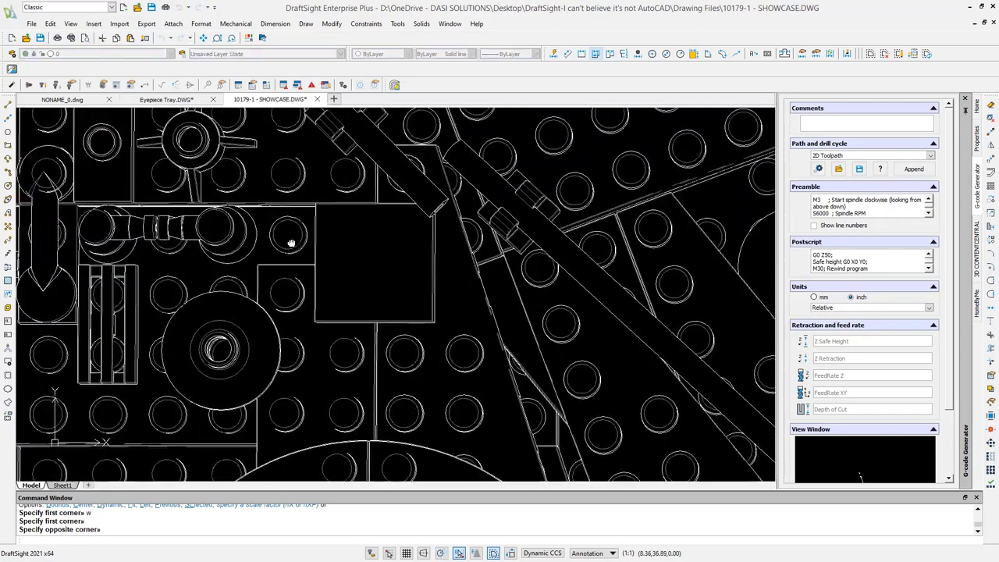
scroll(451, 286, up, 2)
scroll(354, 290, up, 4)
scroll(354, 290, up, 3)
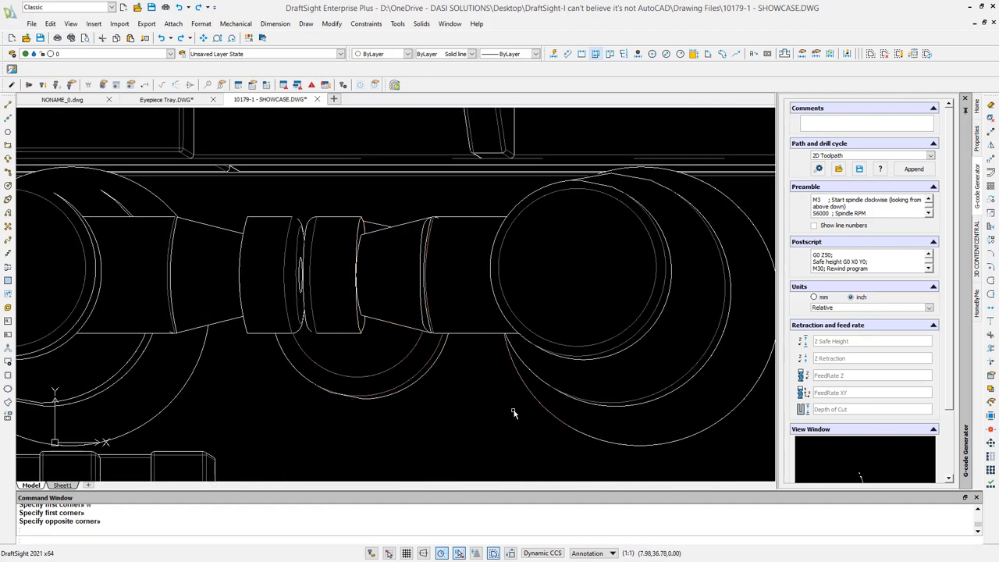
scroll(640, 313, down, 4)
middle_drag(632, 376, 290, 330)
text(z)
key(Return)
text(ecify first corner» e)
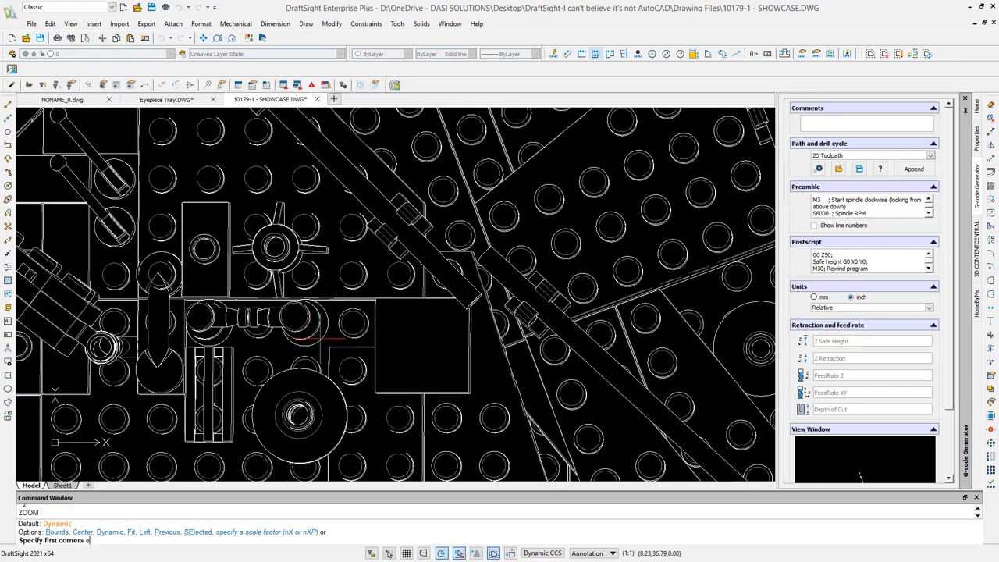
key(Return)
key(Escape)
key(Escape)
Examine the brick details, cockpit and front edges of the ship's isometric view and return to the drawing's full extents.
scroll(385, 362, up, 2)
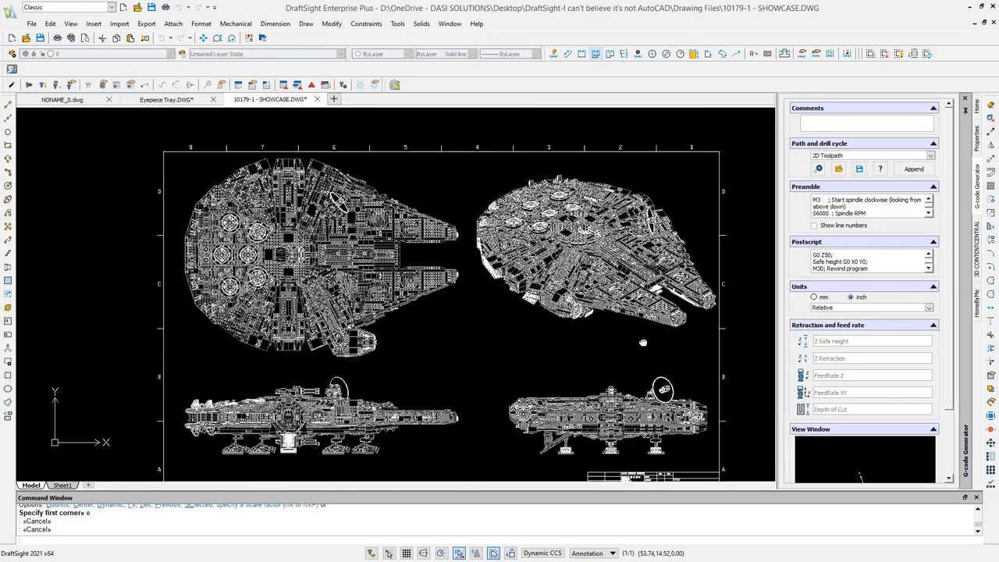
mouse_move(386, 363)
middle_down()
mouse_move(234, 355)
mouse_move(555, 341)
middle_up()
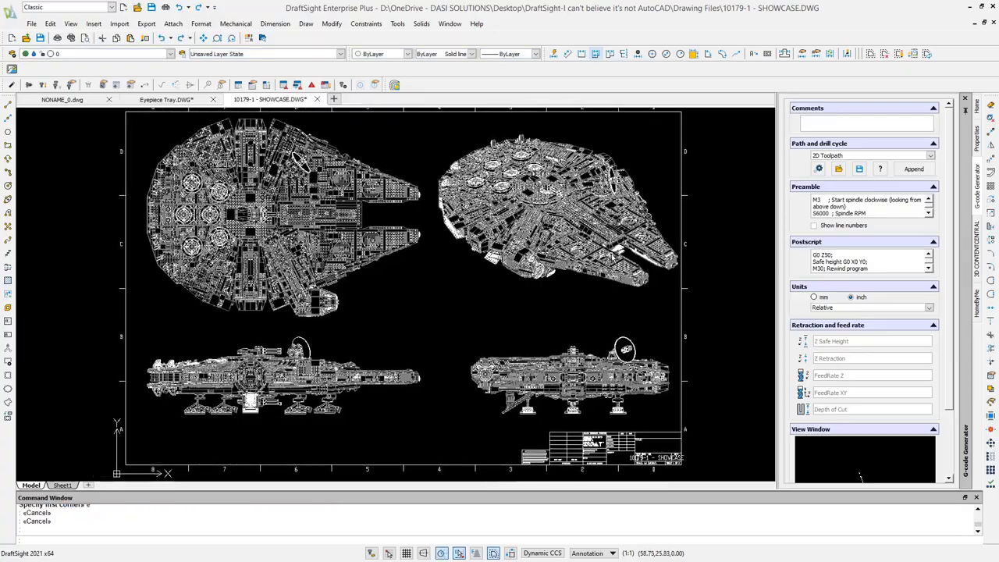
scroll(555, 340, up, 3)
scroll(555, 340, down, 4)
scroll(333, 266, up, 6)
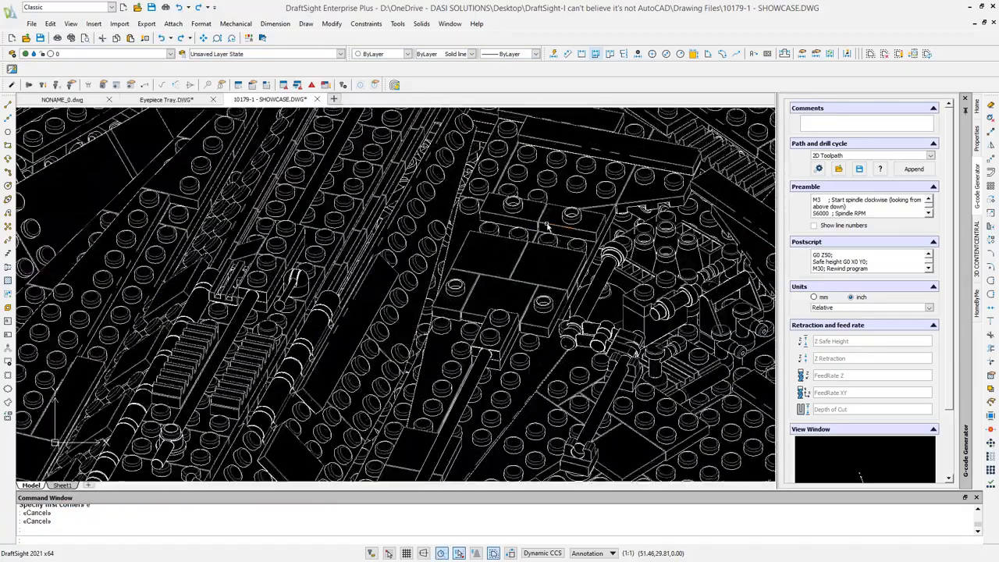
scroll(334, 266, down, 2)
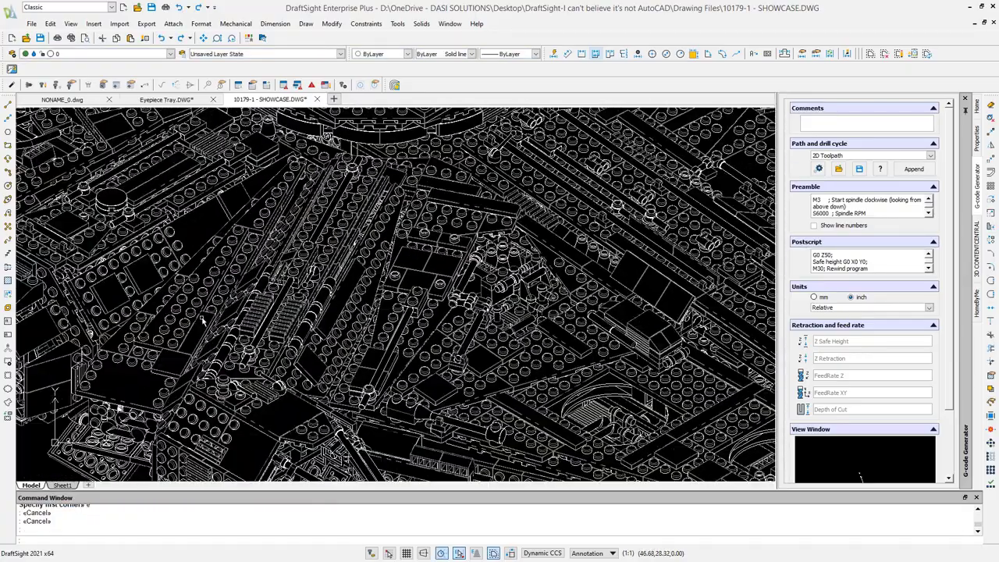
scroll(203, 320, down, 2)
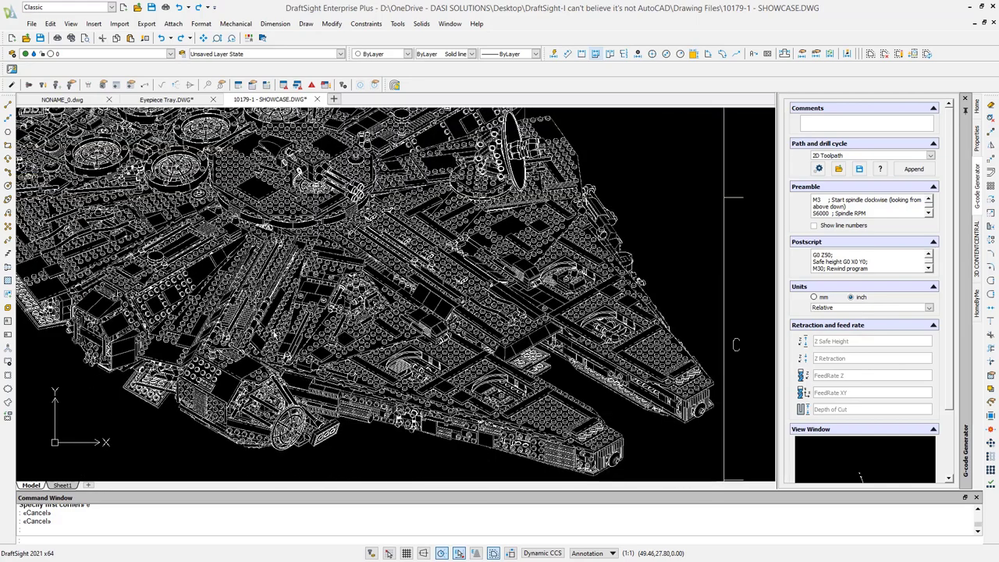
mouse_move(303, 362)
middle_down()
mouse_move(382, 362)
mouse_move(428, 344)
middle_up()
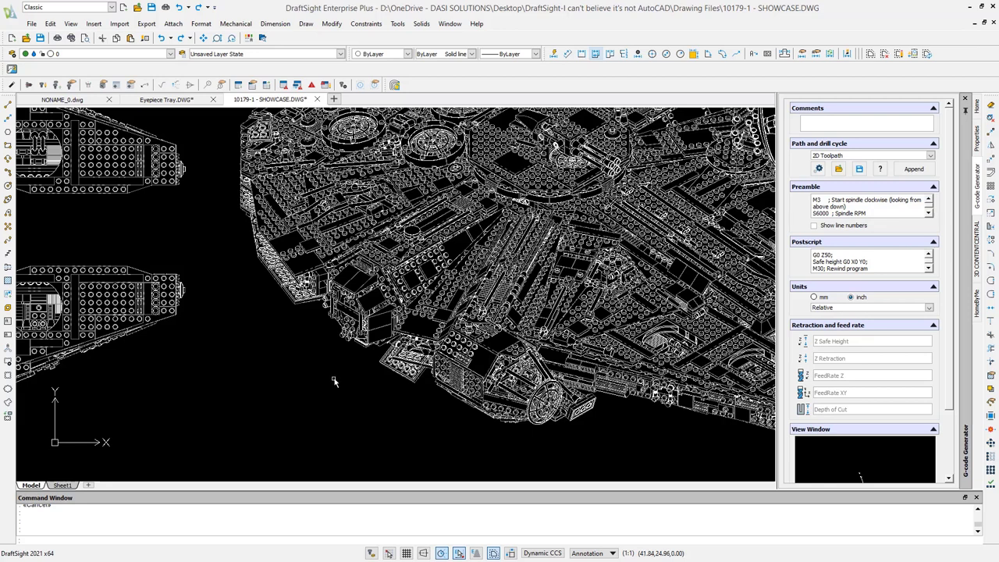
text(z)
key(Return)
text(e)
key(Return)
key(Escape)
key(Escape)
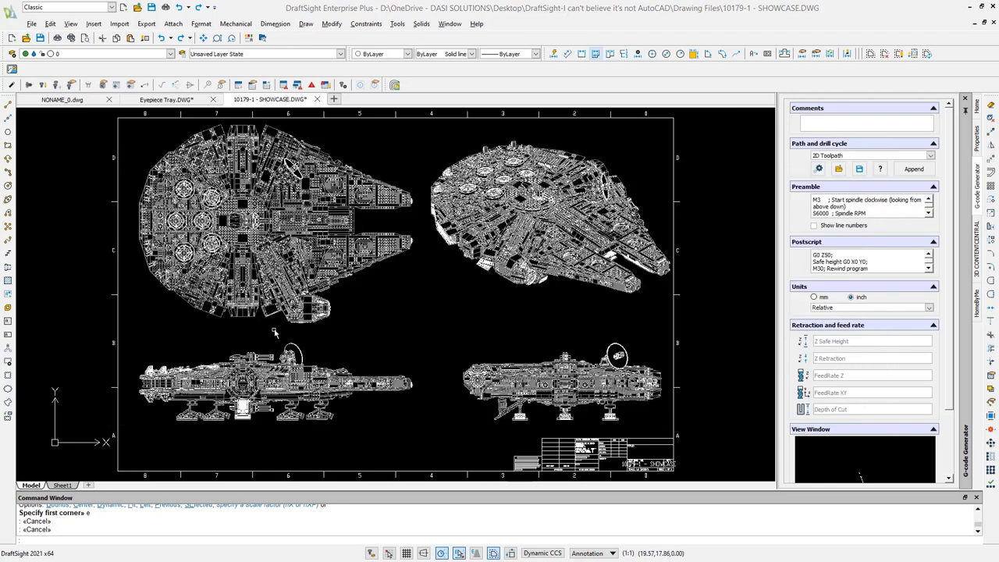
key(alt+Tab)
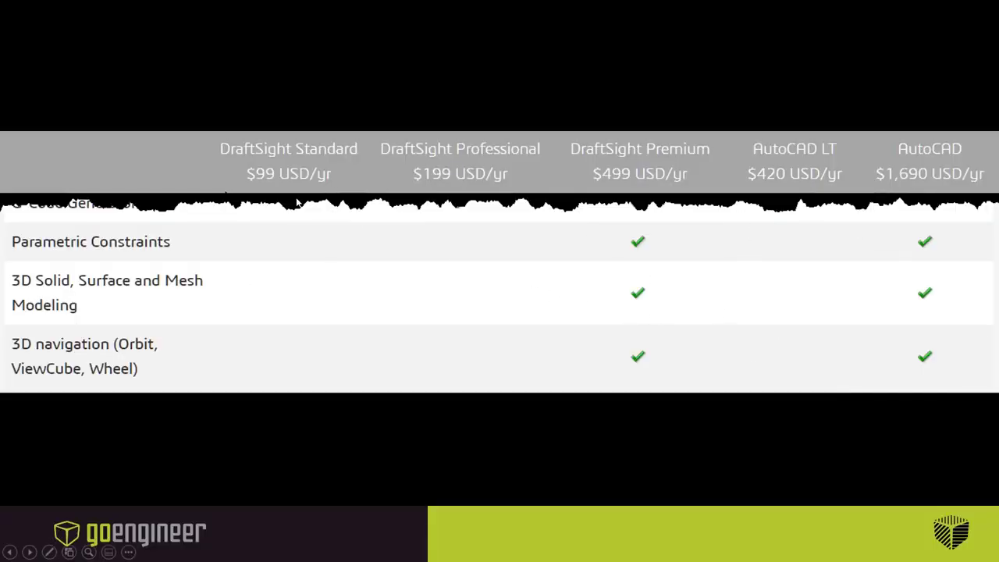
key(Left)
key(Left)
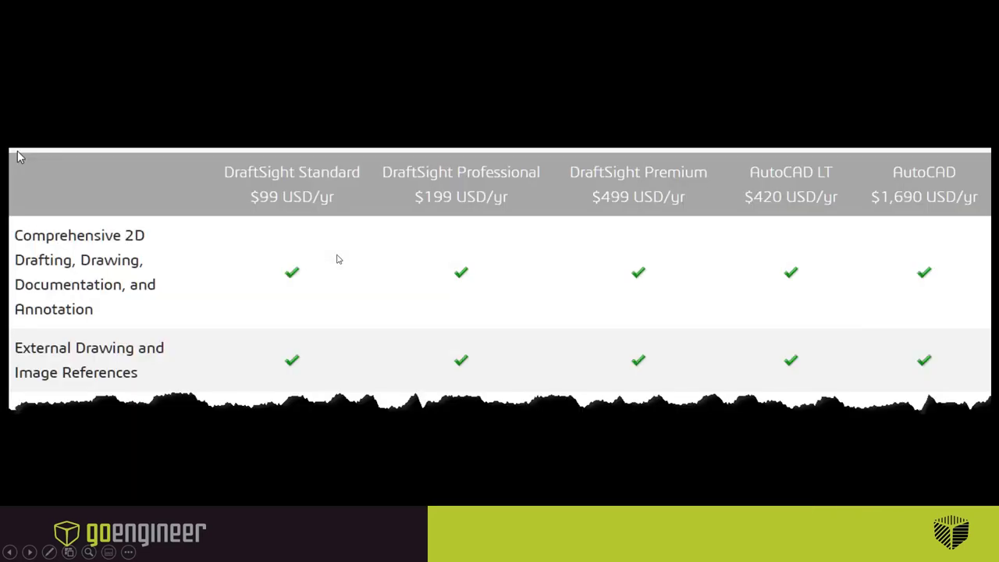